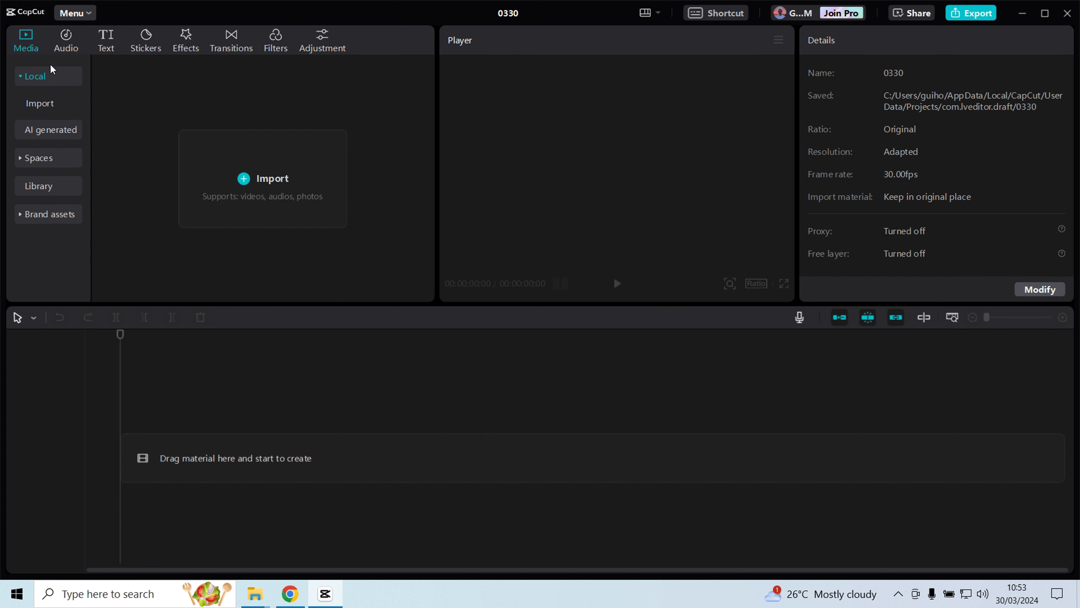
{"action": "left_click", "coordinate": [73, 38]}
{"action": "left_click", "coordinate": [102, 39]}
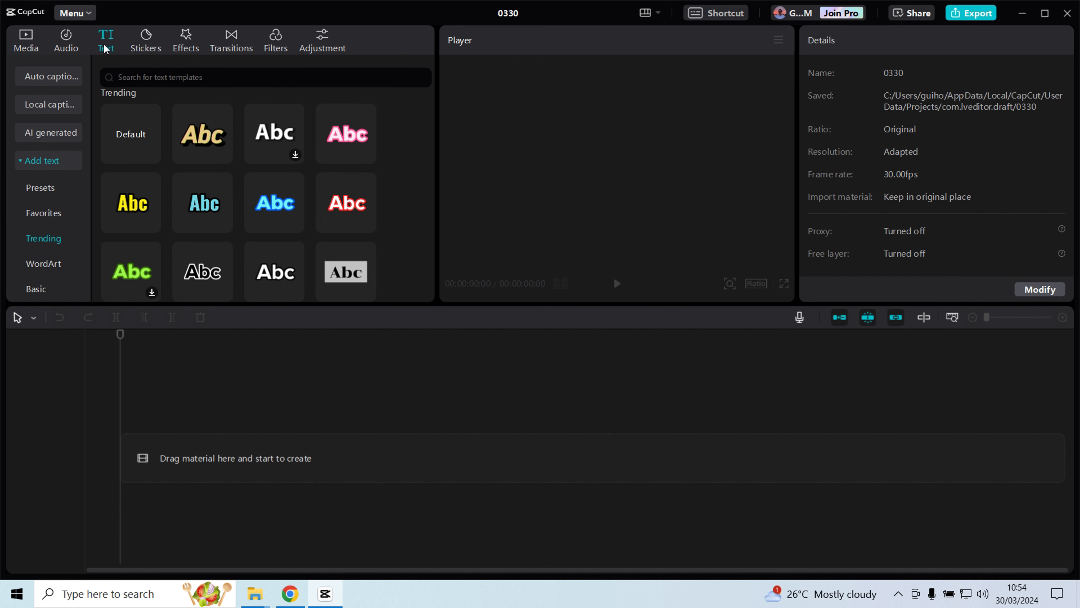
{"action": "left_click", "coordinate": [29, 45]}
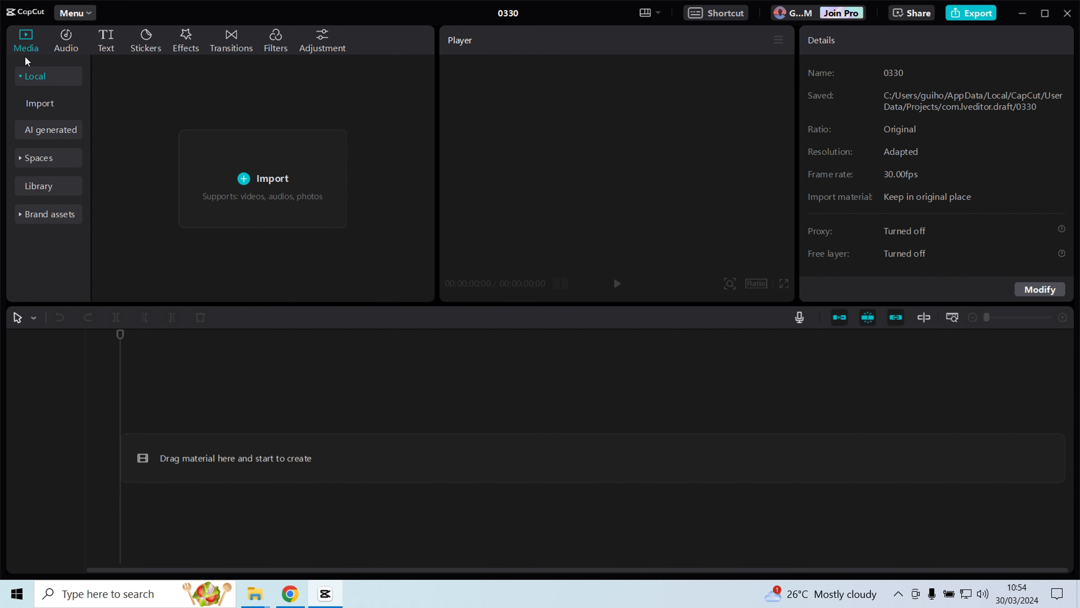
Step: Add the black background clip from the Library's Trending materials at the start of the timeline
{"action": "left_click", "coordinate": [40, 193]}
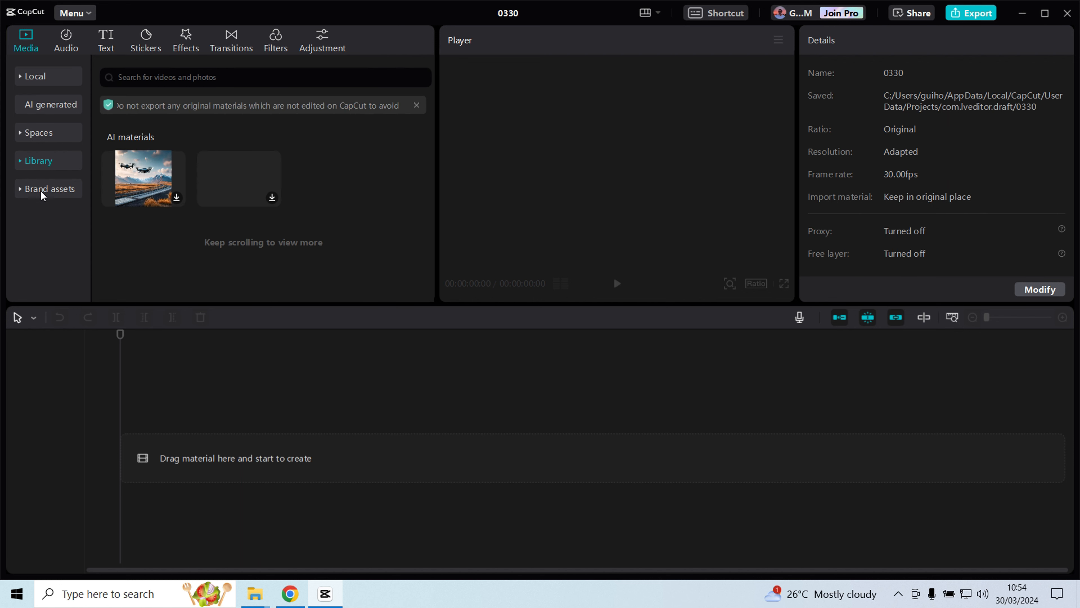
{"action": "left_click", "coordinate": [25, 165]}
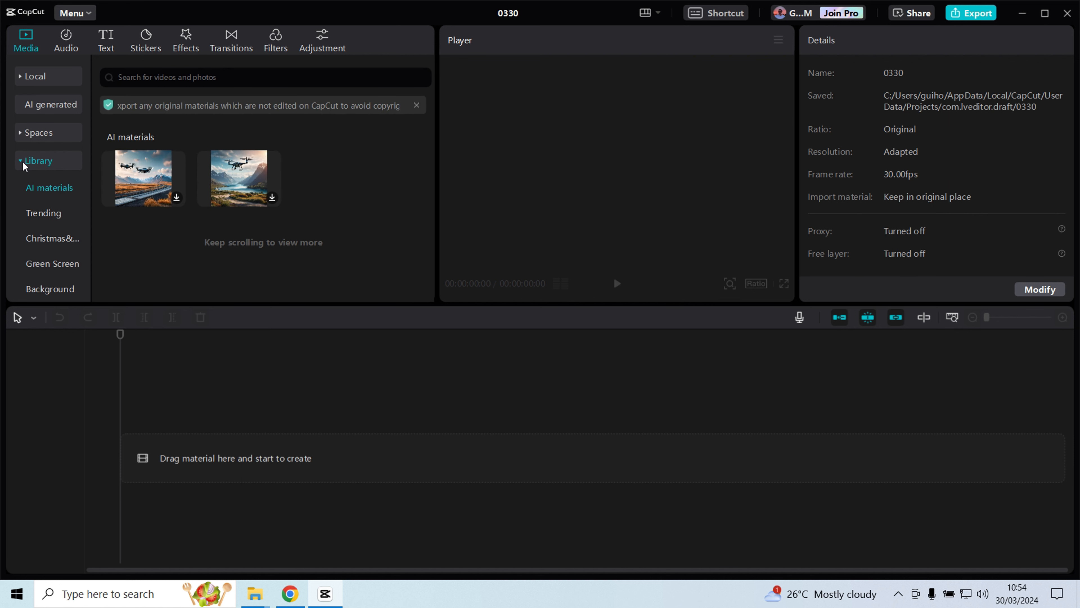
{"action": "left_click", "coordinate": [34, 215]}
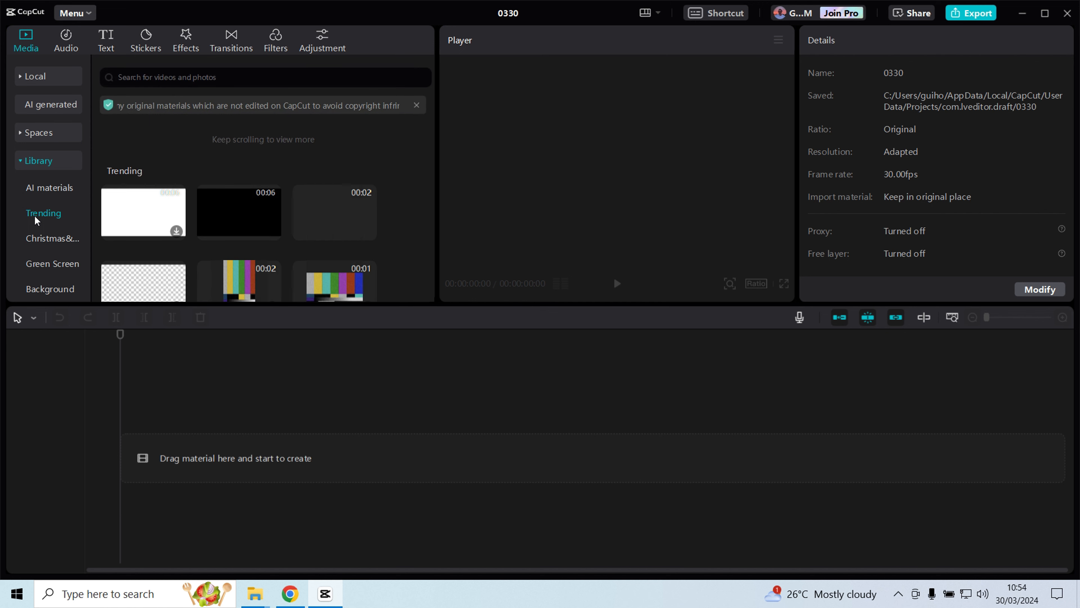
{"action": "left_click", "coordinate": [231, 208]}
{"action": "left_click", "coordinate": [164, 216]}
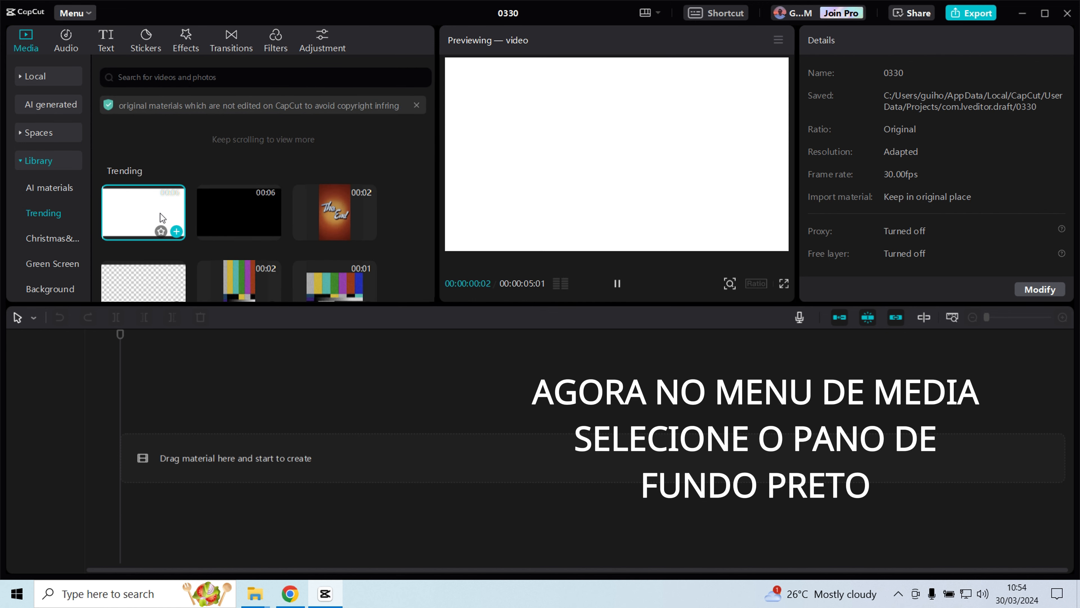
{"action": "left_click", "coordinate": [233, 218]}
{"action": "left_click_drag", "start_coordinate": [235, 215], "coordinate": [128, 455]}
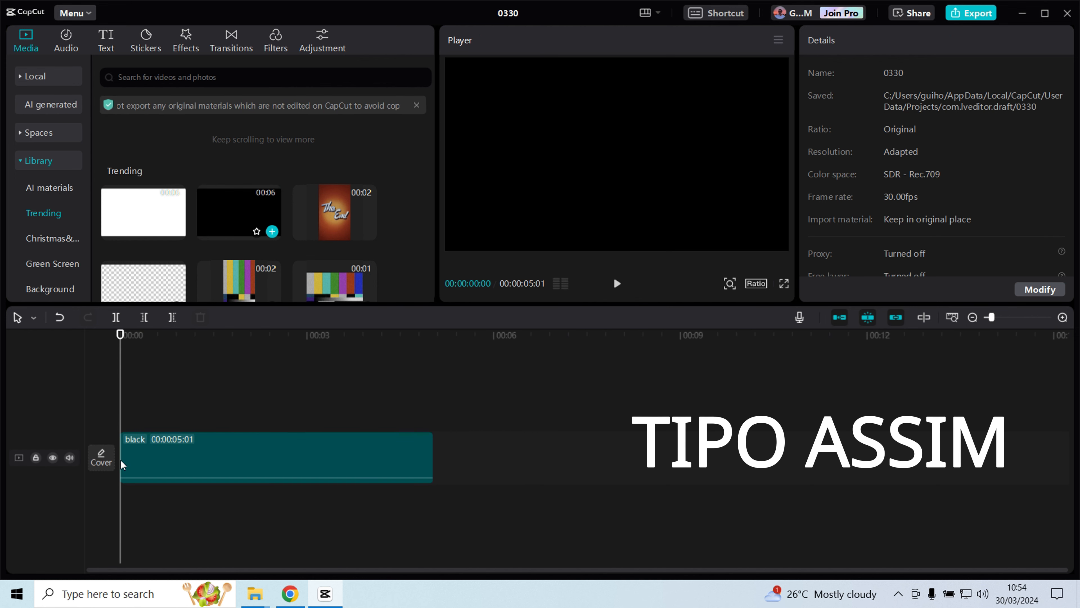
{"action": "left_click", "coordinate": [199, 462]}
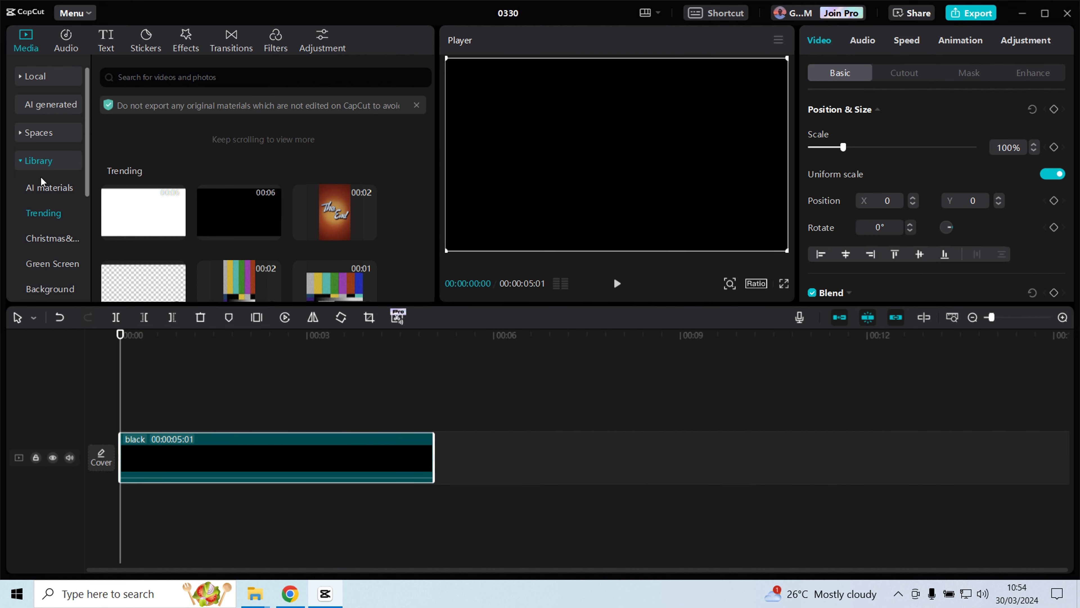
{"action": "left_click", "coordinate": [21, 162]}
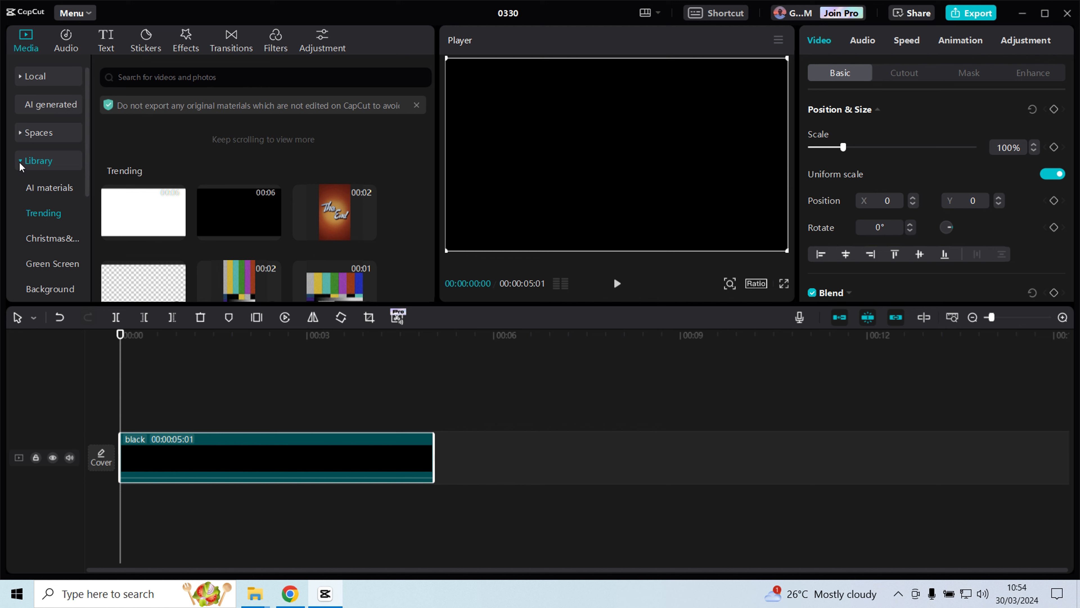
Step: Add a Default text clip above the black clip at the timeline's start and enlarge the text slightly
{"action": "left_click", "coordinate": [107, 41]}
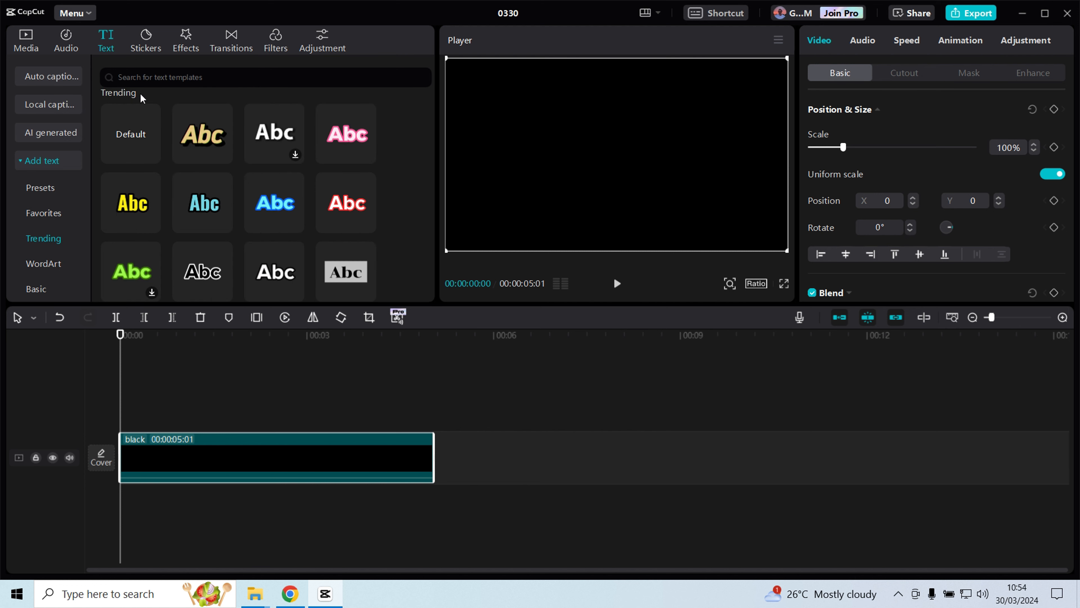
{"action": "left_click", "coordinate": [133, 133]}
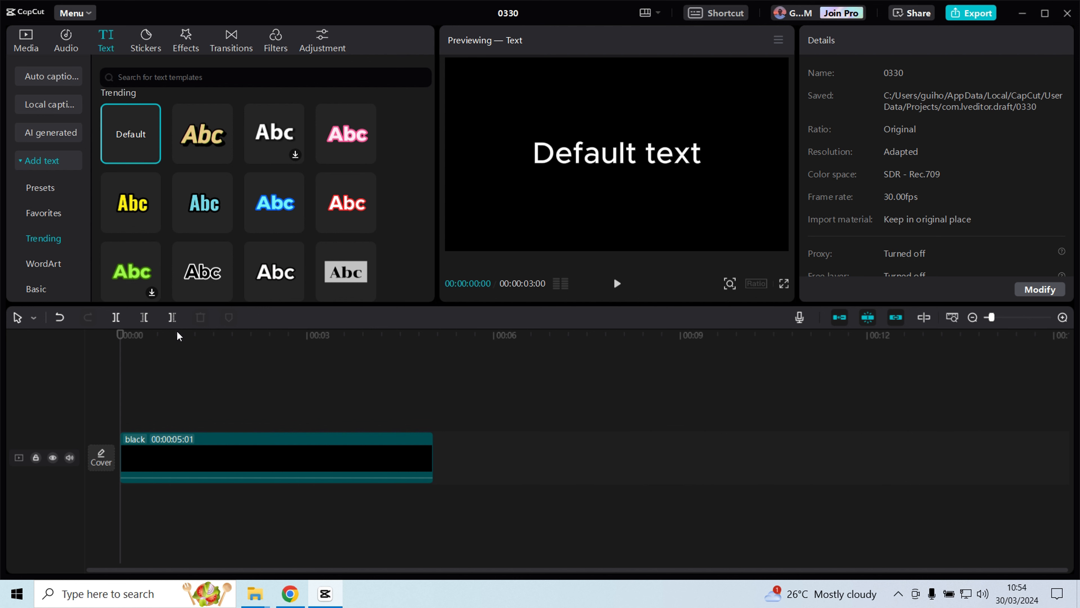
{"action": "left_click_drag", "start_coordinate": [142, 142], "coordinate": [121, 427]}
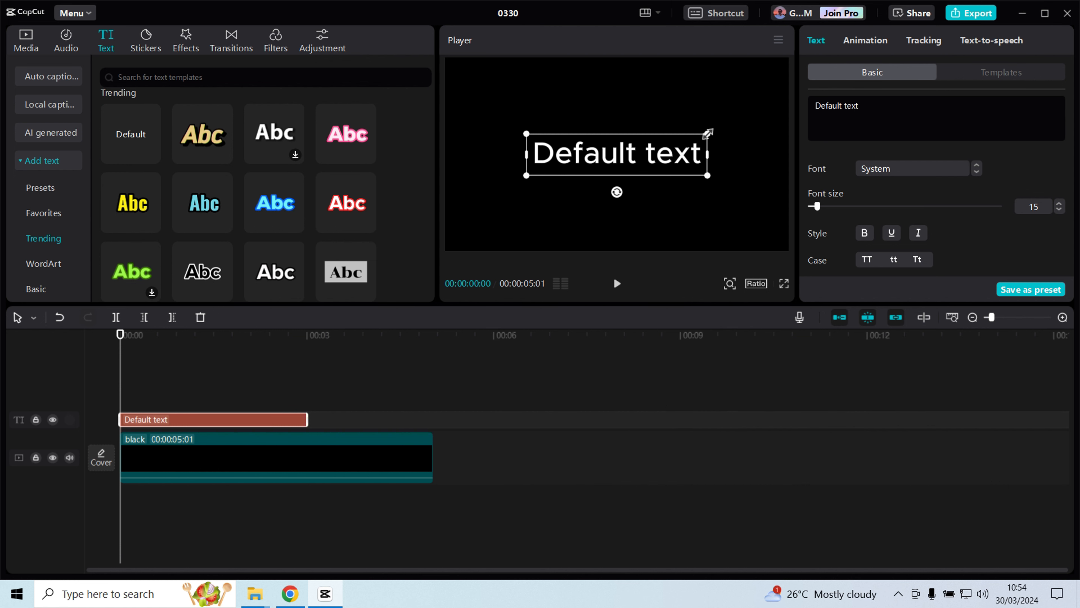
{"action": "left_click_drag", "start_coordinate": [708, 133], "coordinate": [728, 127]}
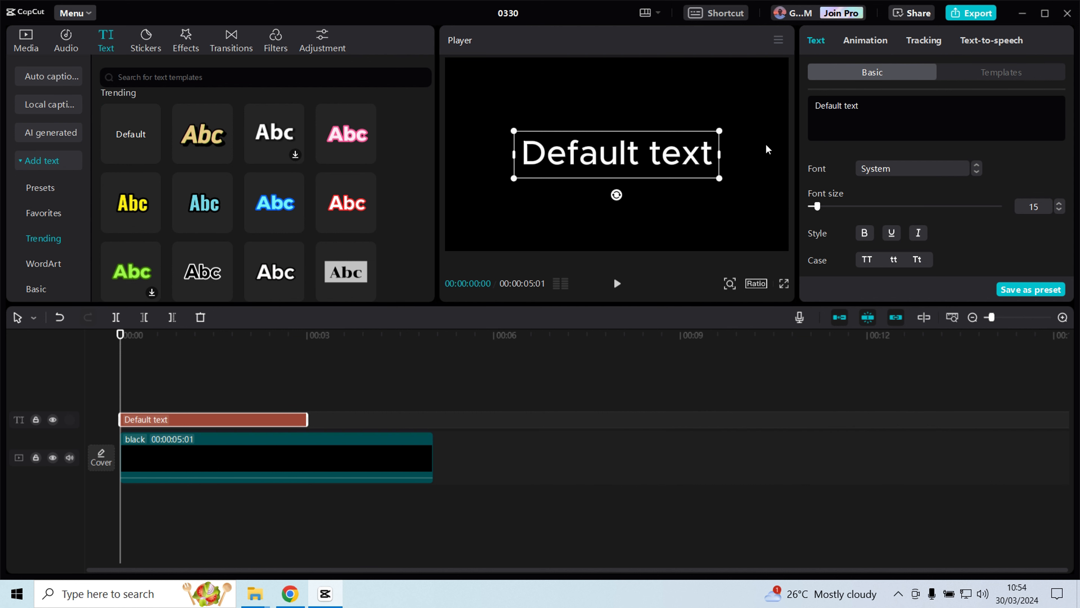
Step: Replace the default text with "CORVO PRODUCOES", placing PRODUCOES on a second line
{"action": "left_click", "coordinate": [892, 100]}
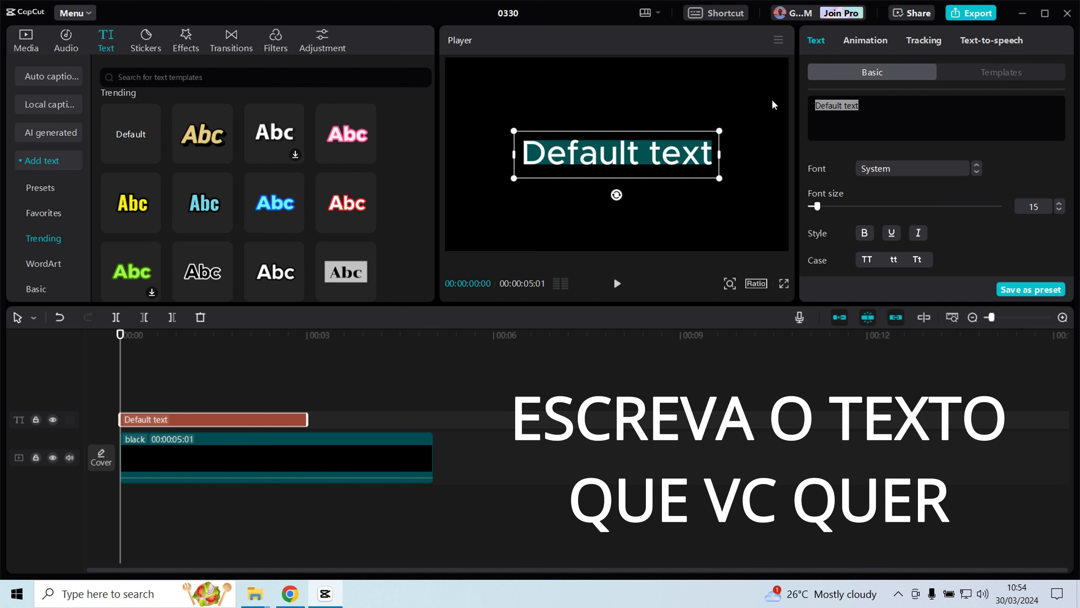
{"action": "type", "text": "CORVO"}
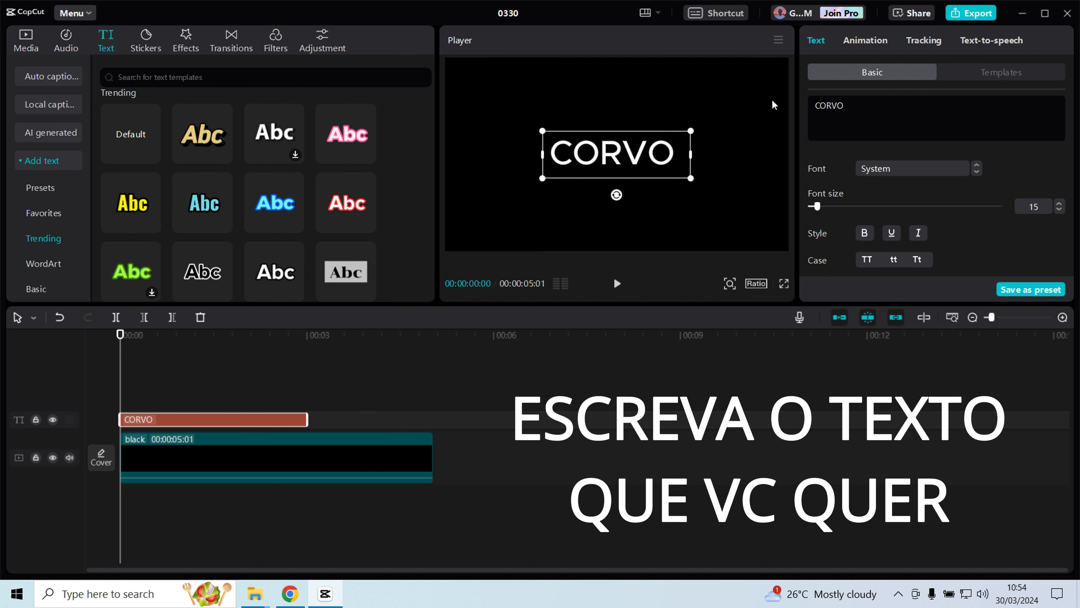
{"action": "type", "text": " PRODUC"}
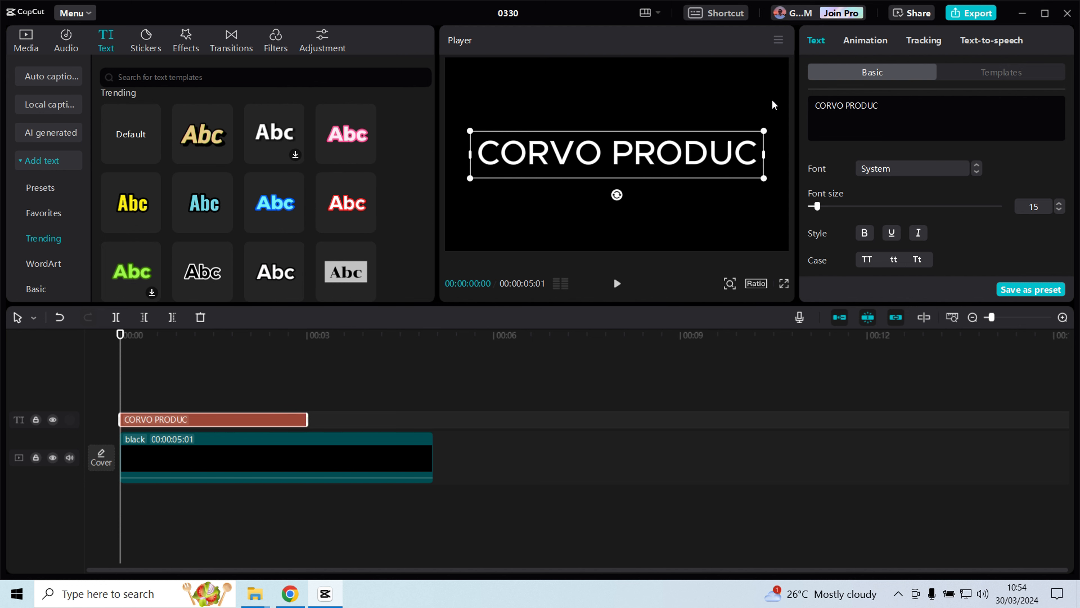
{"action": "type", "text": "OES"}
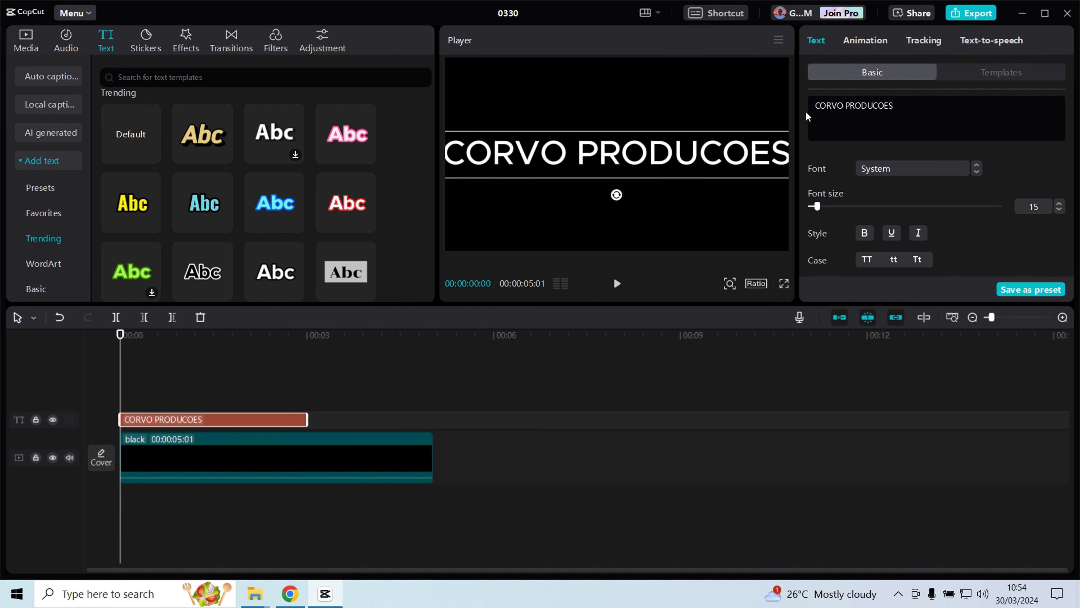
{"action": "key", "text": "BackSpace"}
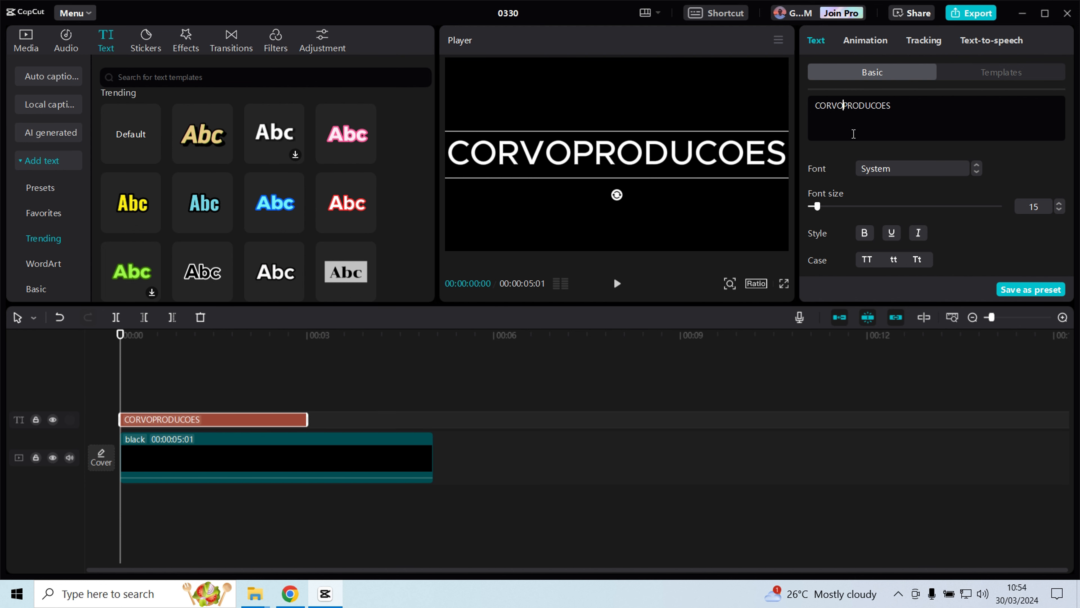
{"action": "key", "text": "Return"}
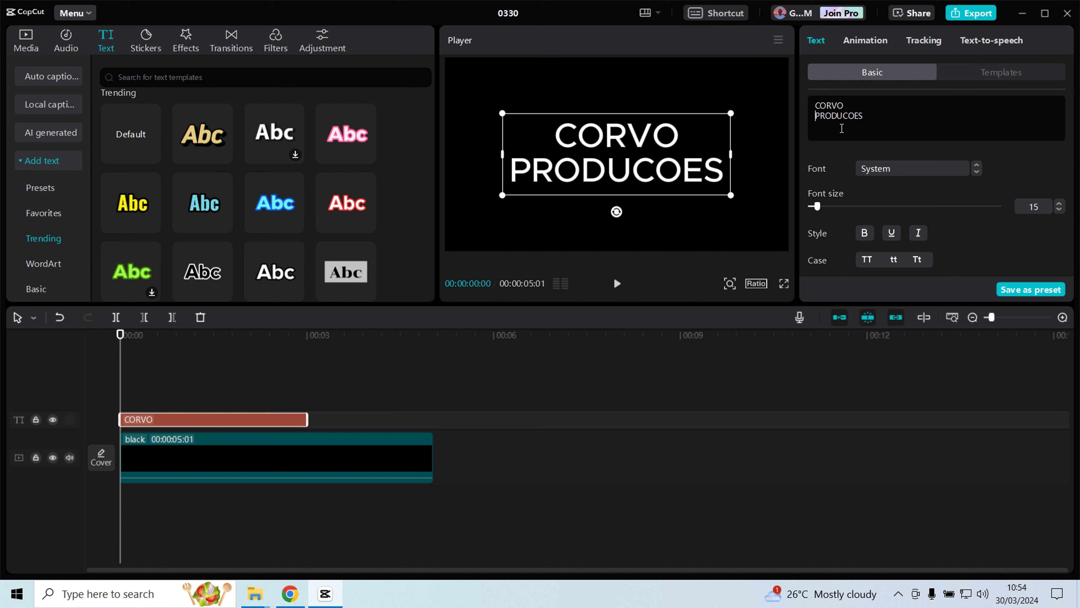
Step: Enlarge the two-line title to span most of the preview's width and make it bold
{"action": "left_click_drag", "start_coordinate": [730, 113], "coordinate": [786, 88]}
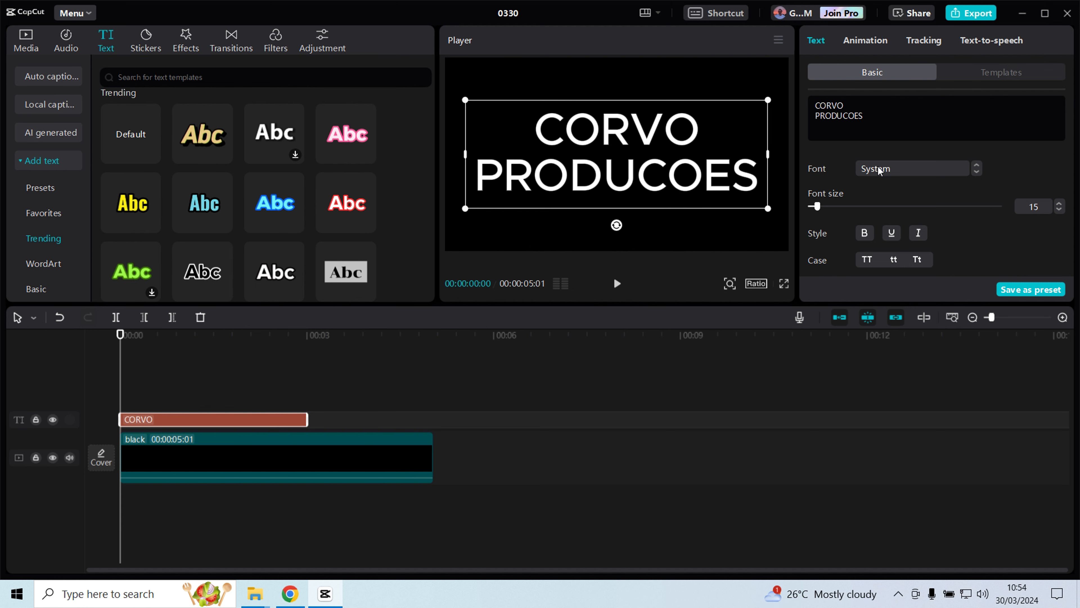
{"action": "left_click", "coordinate": [864, 234]}
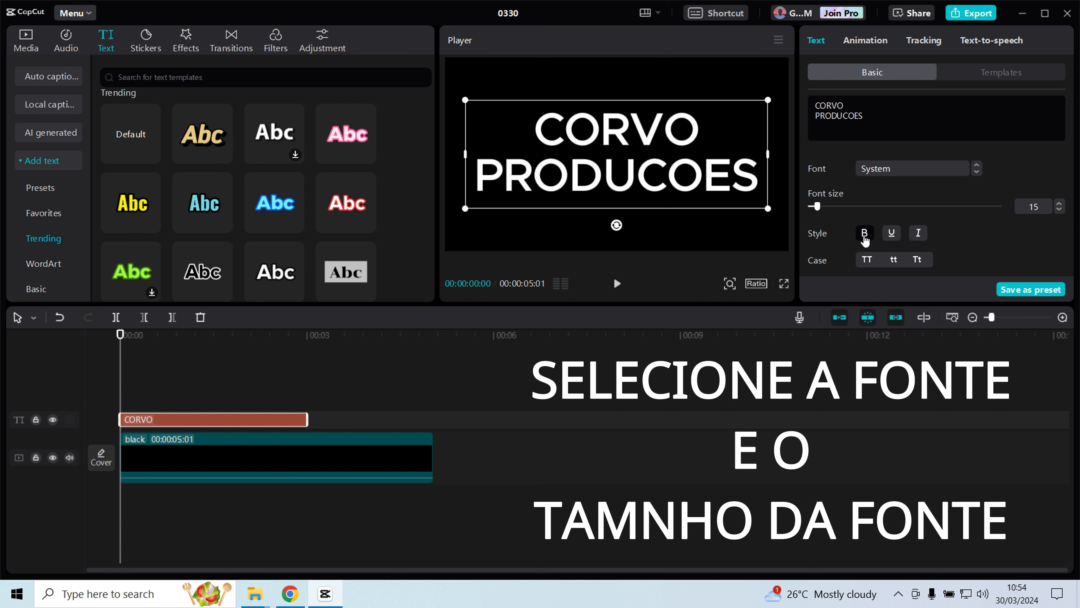
Step: Try the fonts Starry, RedHat-Rg, Sora-Rg, Kanit-Rg and RedHat-Lt on the title
{"action": "left_click", "coordinate": [878, 176]}
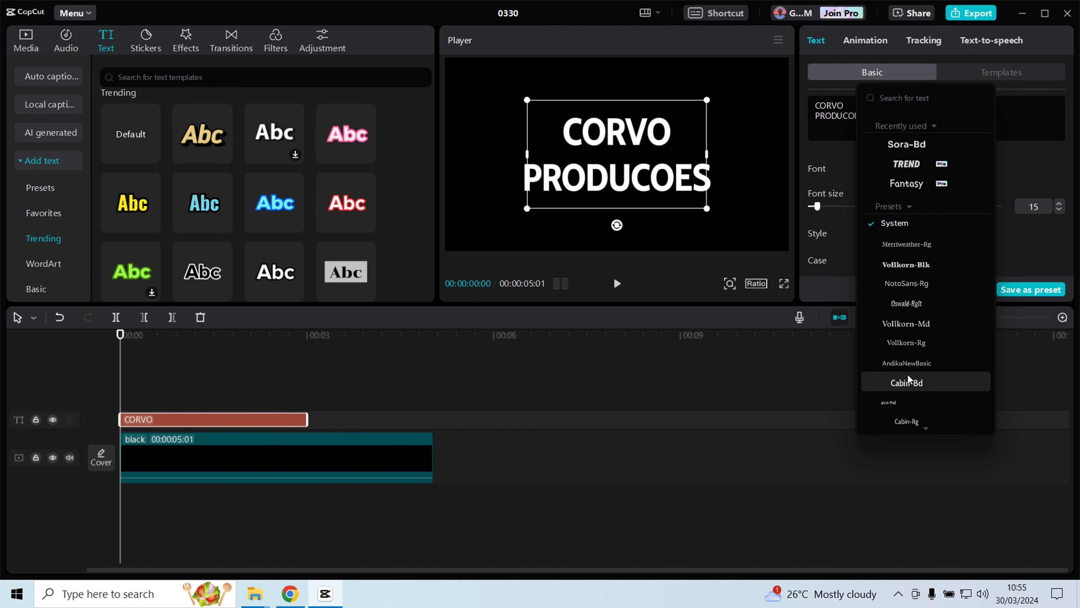
{"action": "scroll", "coordinate": [906, 358], "scroll_direction": "down", "scroll_amount": 4}
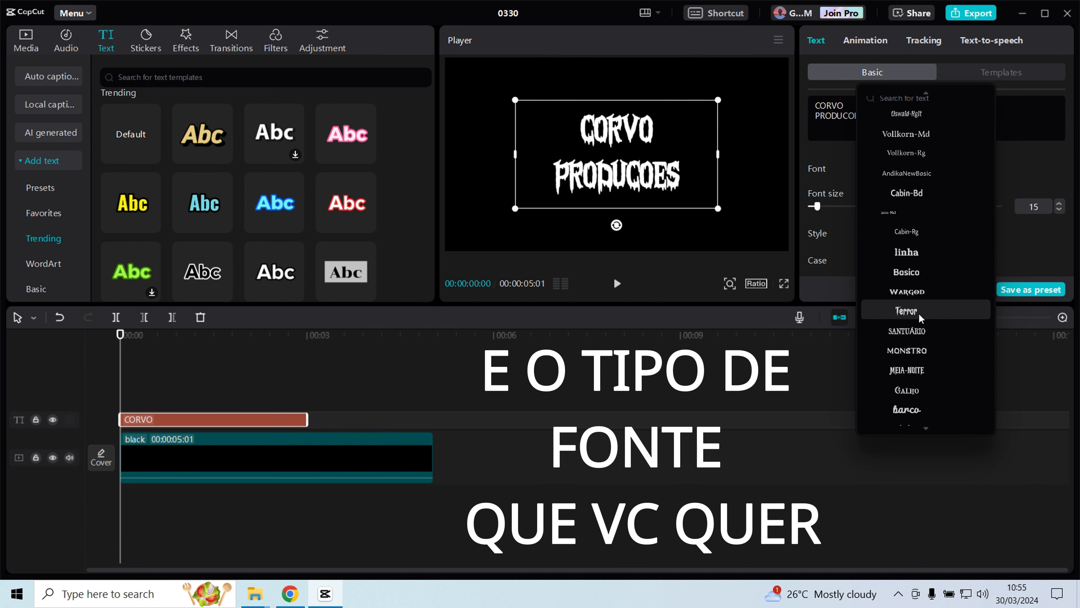
{"action": "scroll", "coordinate": [919, 383], "scroll_direction": "down", "scroll_amount": 4}
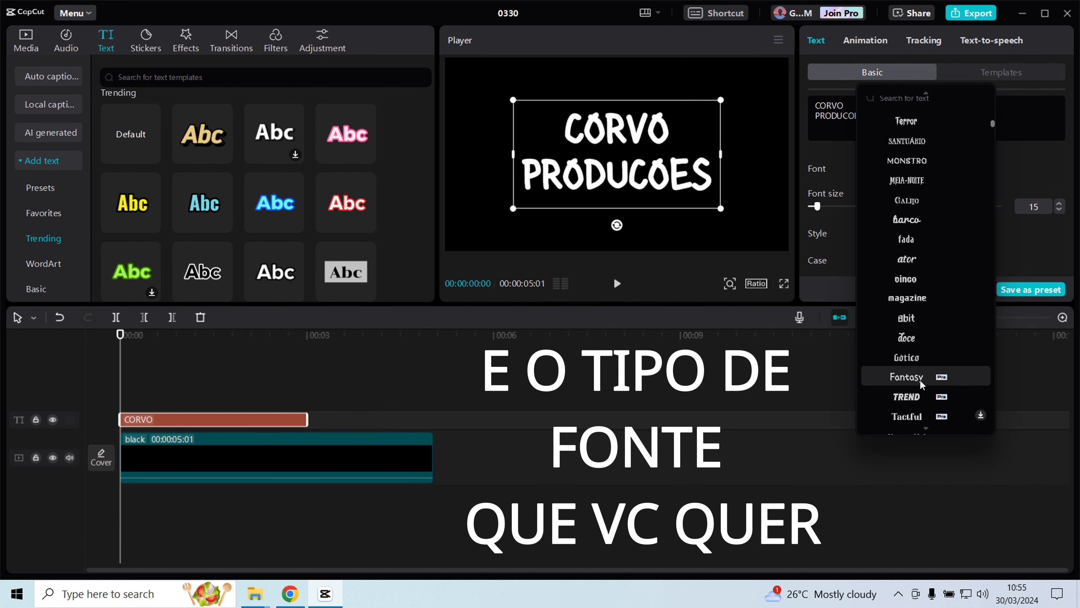
{"action": "scroll", "coordinate": [919, 362], "scroll_direction": "down", "scroll_amount": 5}
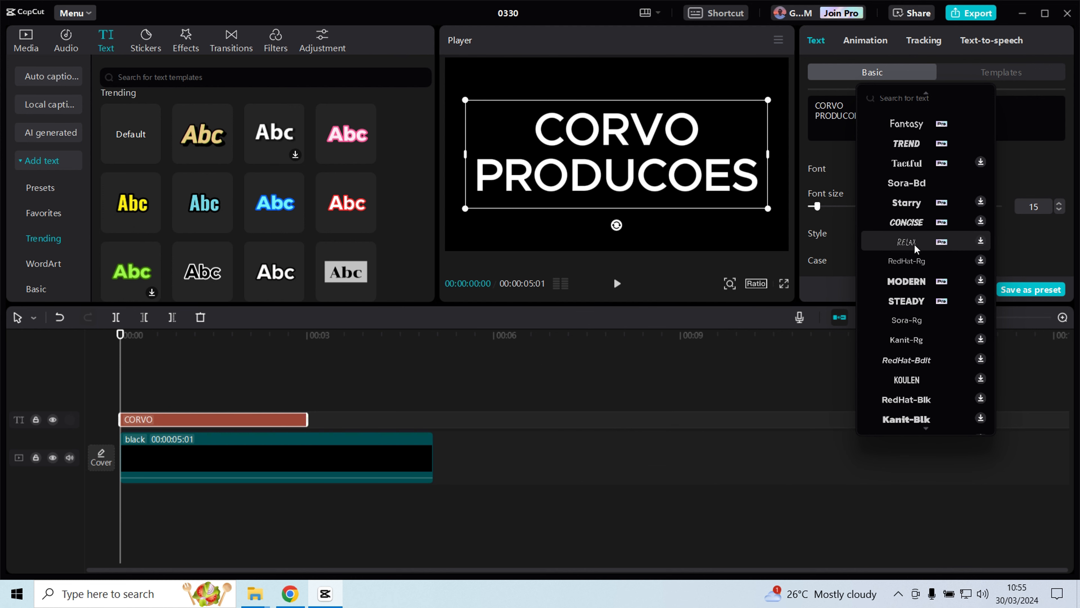
{"action": "left_click", "coordinate": [914, 205]}
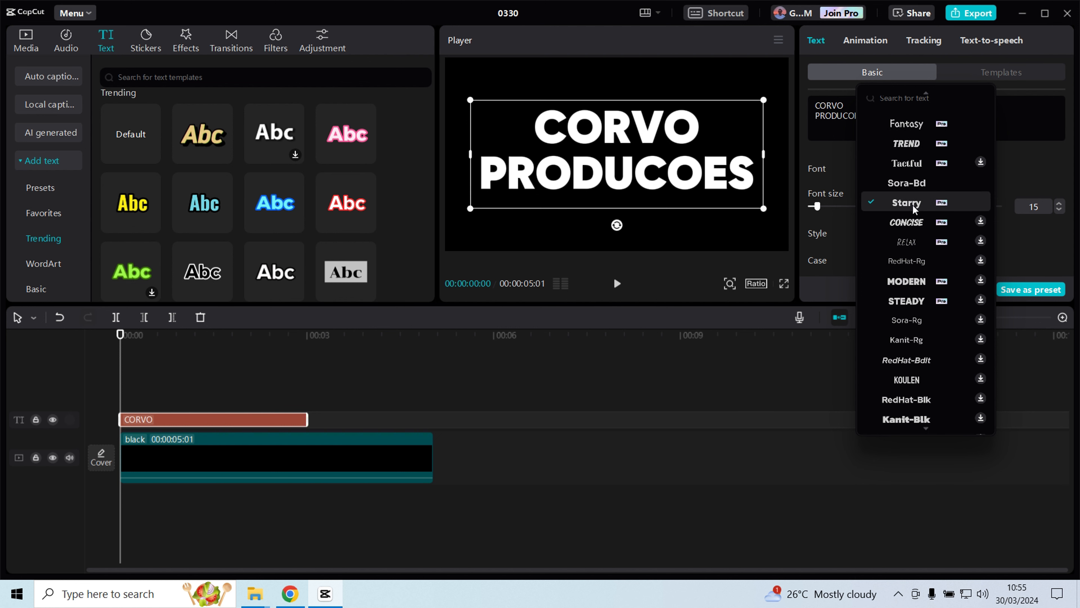
{"action": "left_click", "coordinate": [914, 264]}
{"action": "left_click", "coordinate": [933, 320]}
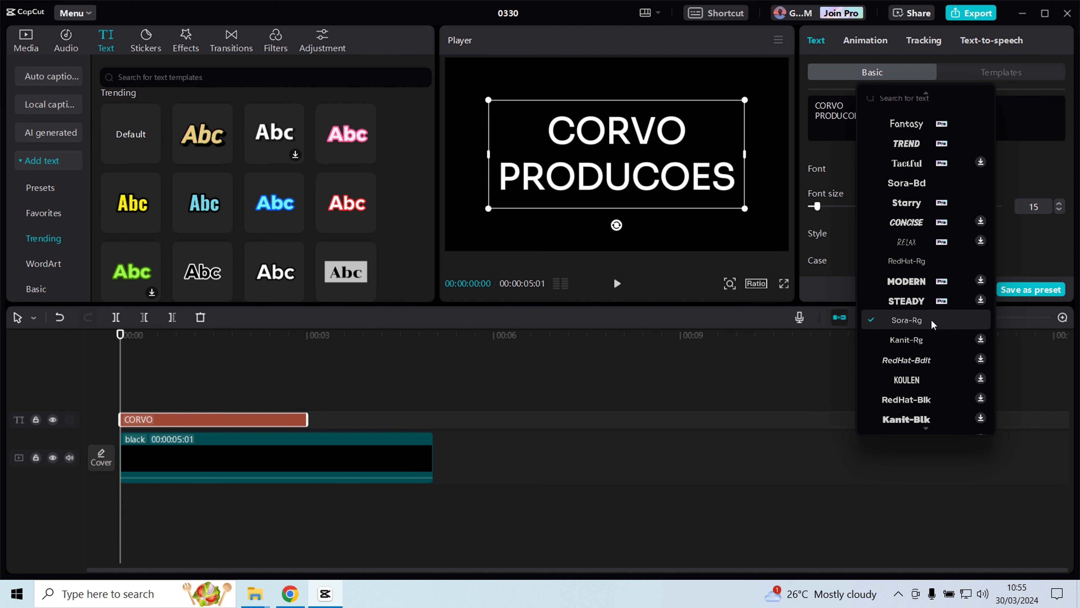
{"action": "left_click", "coordinate": [937, 347]}
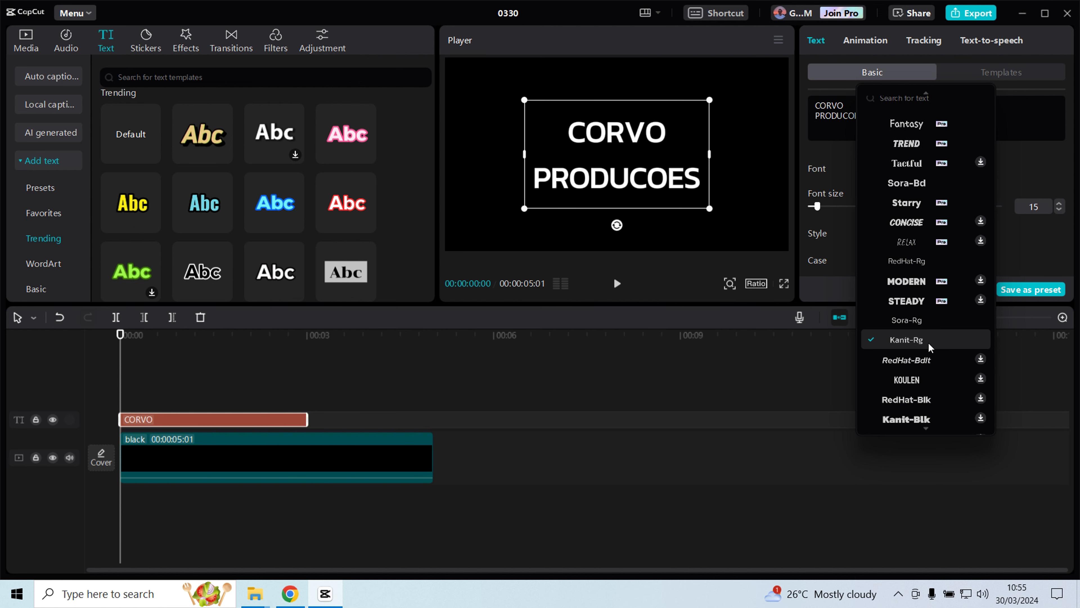
{"action": "scroll", "coordinate": [929, 346], "scroll_direction": "down", "scroll_amount": 2}
{"action": "left_click", "coordinate": [922, 376]}
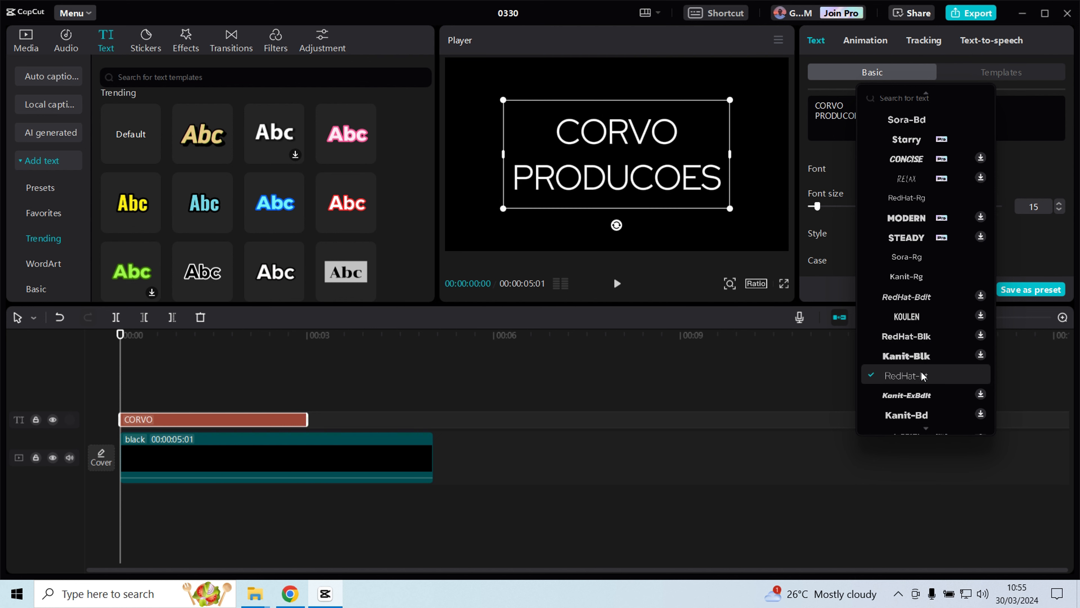
Step: Set the title's font to Kanit-Blk and enlarge the text to nearly fill the preview frame
{"action": "left_click", "coordinate": [921, 359]}
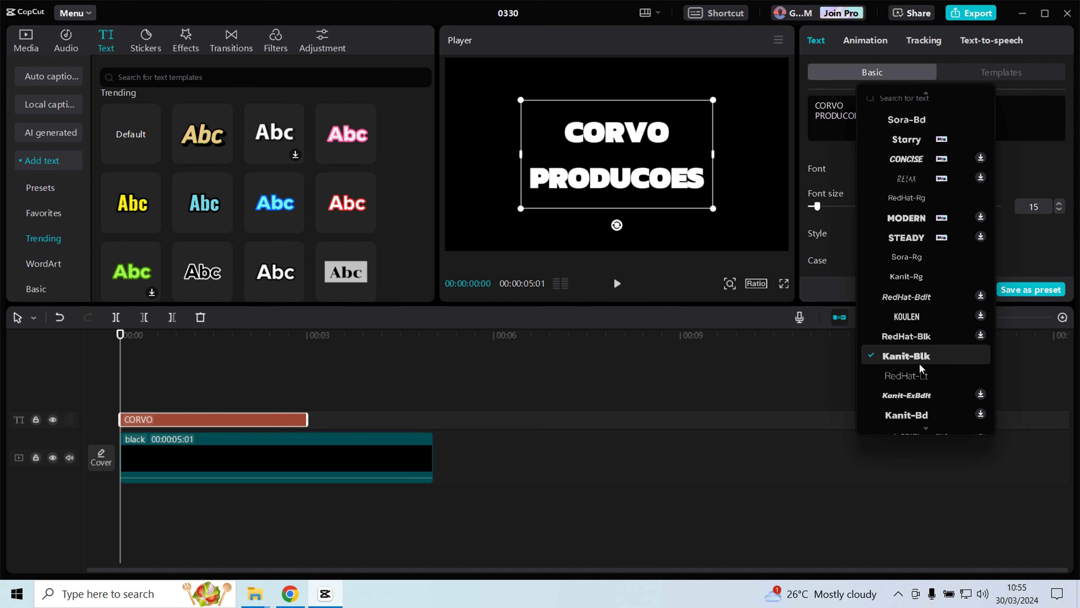
{"action": "left_click", "coordinate": [920, 363]}
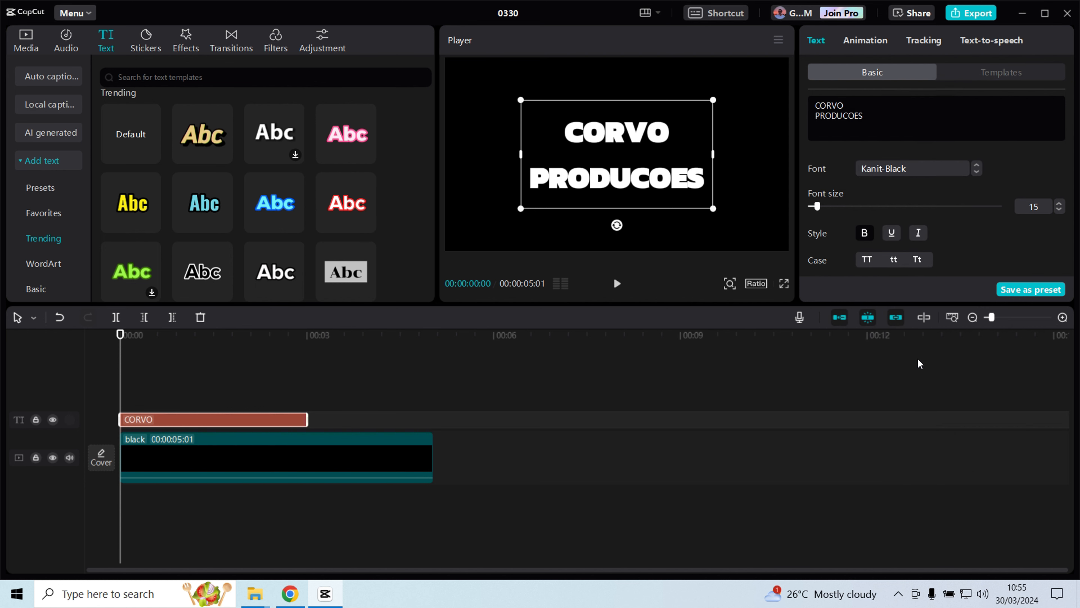
{"action": "left_click_drag", "start_coordinate": [716, 99], "coordinate": [825, 62]}
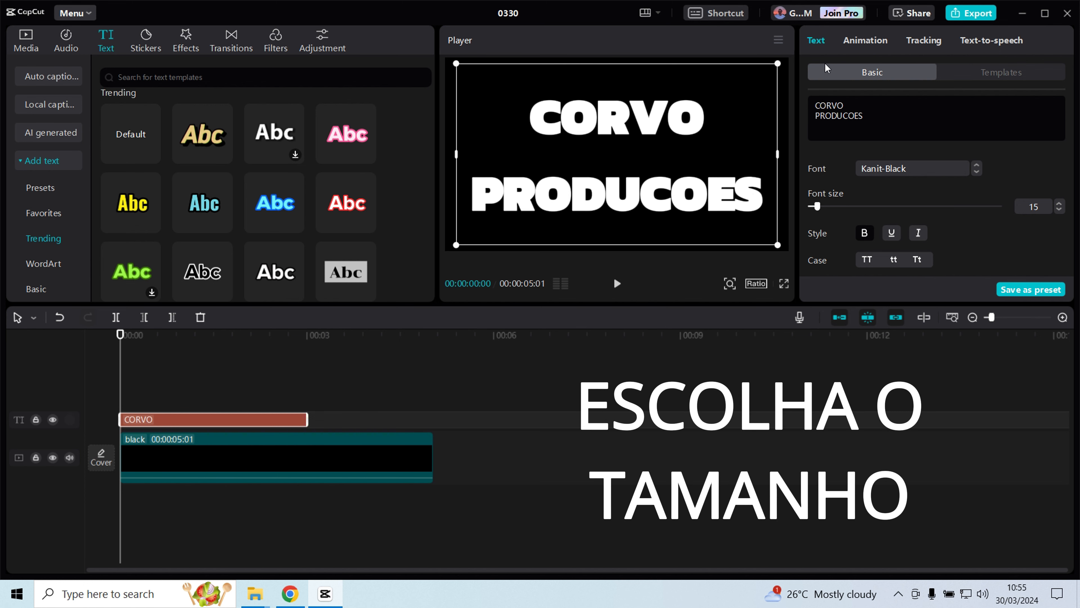
Step: Change the title's font to ZY Fervent
{"action": "left_click", "coordinate": [901, 173]}
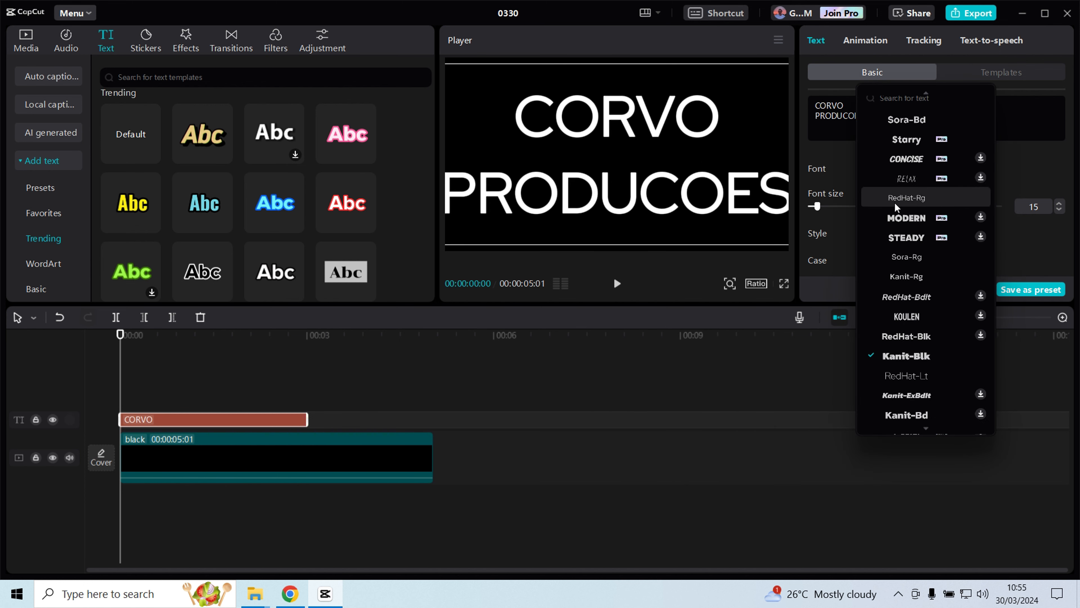
{"action": "scroll", "coordinate": [914, 186], "scroll_direction": "up", "scroll_amount": 5}
{"action": "scroll", "coordinate": [915, 170], "scroll_direction": "up", "scroll_amount": 10}
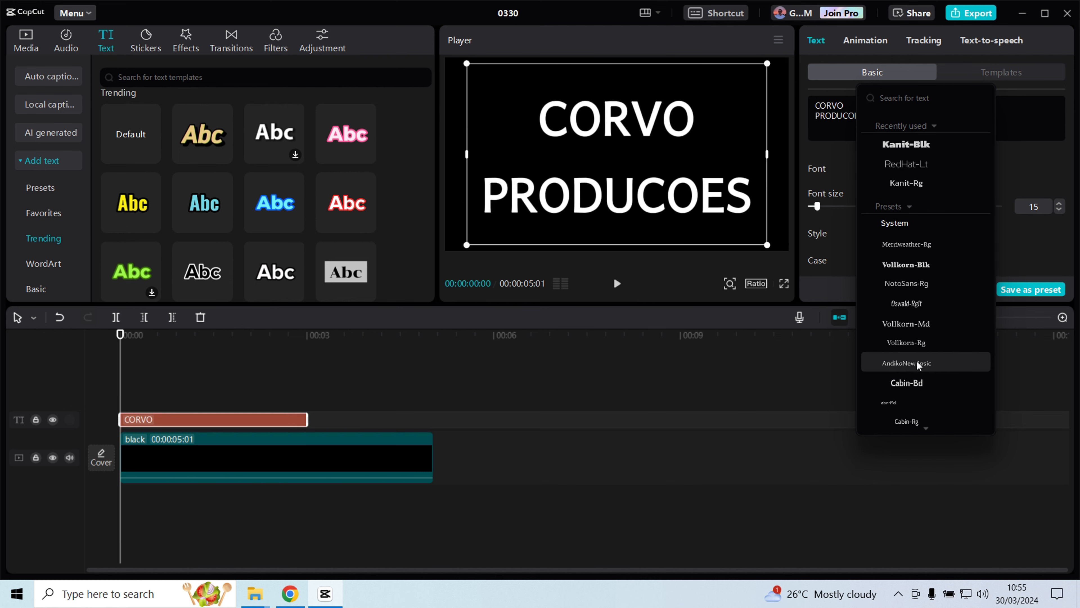
{"action": "scroll", "coordinate": [916, 359], "scroll_direction": "down", "scroll_amount": 10}
{"action": "scroll", "coordinate": [922, 383], "scroll_direction": "down", "scroll_amount": 10}
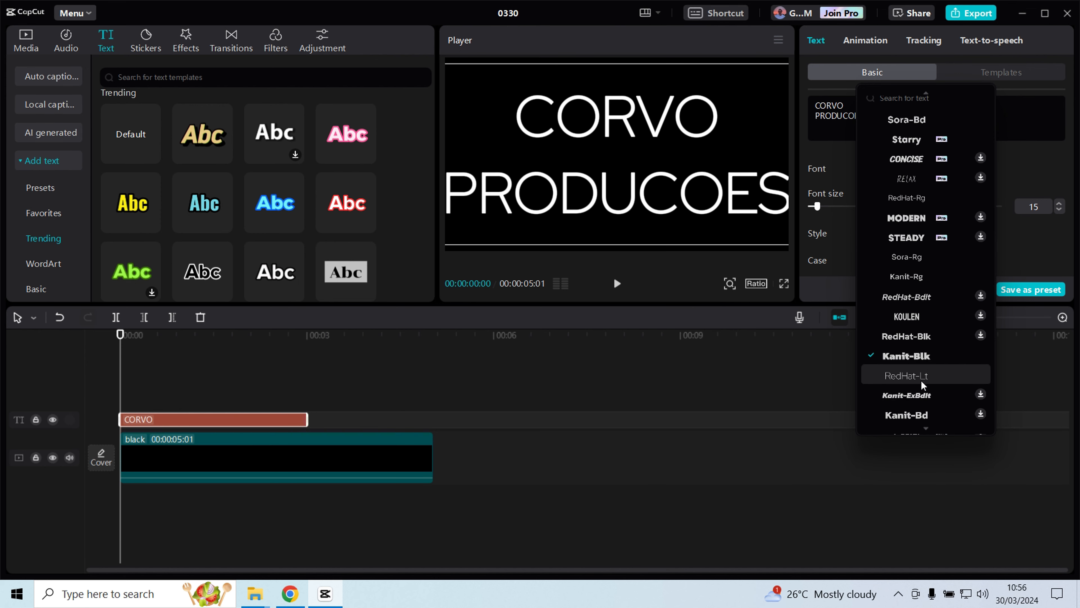
{"action": "left_click", "coordinate": [916, 303]}
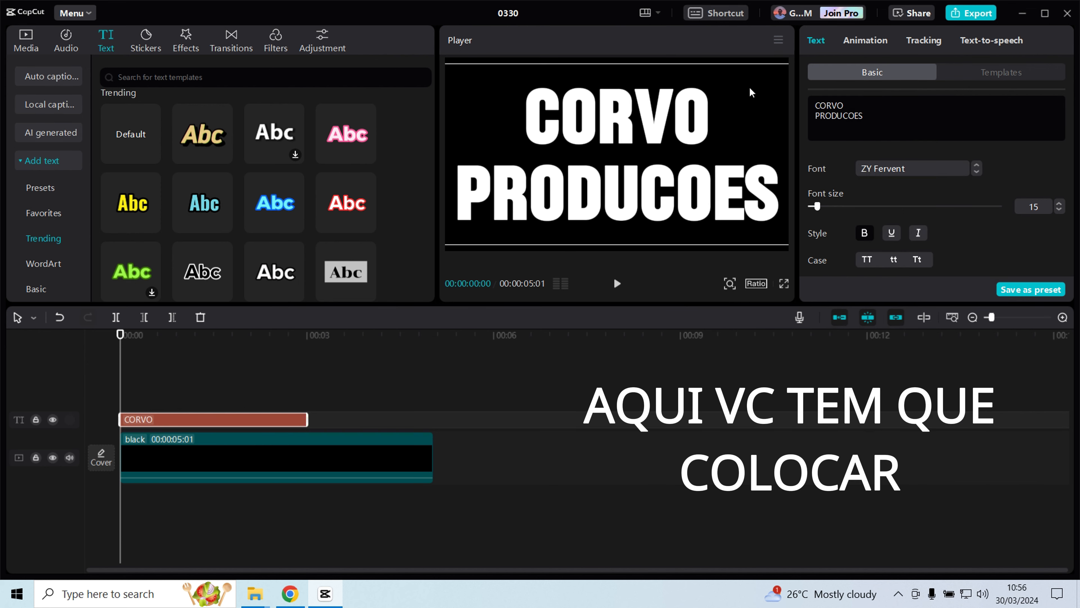
Step: Reduce the title's font size to 14 so both lines fit inside the preview frame
{"action": "left_click", "coordinate": [1061, 211]}
{"action": "left_click", "coordinate": [1061, 211]}
{"action": "left_click", "coordinate": [1060, 204]}
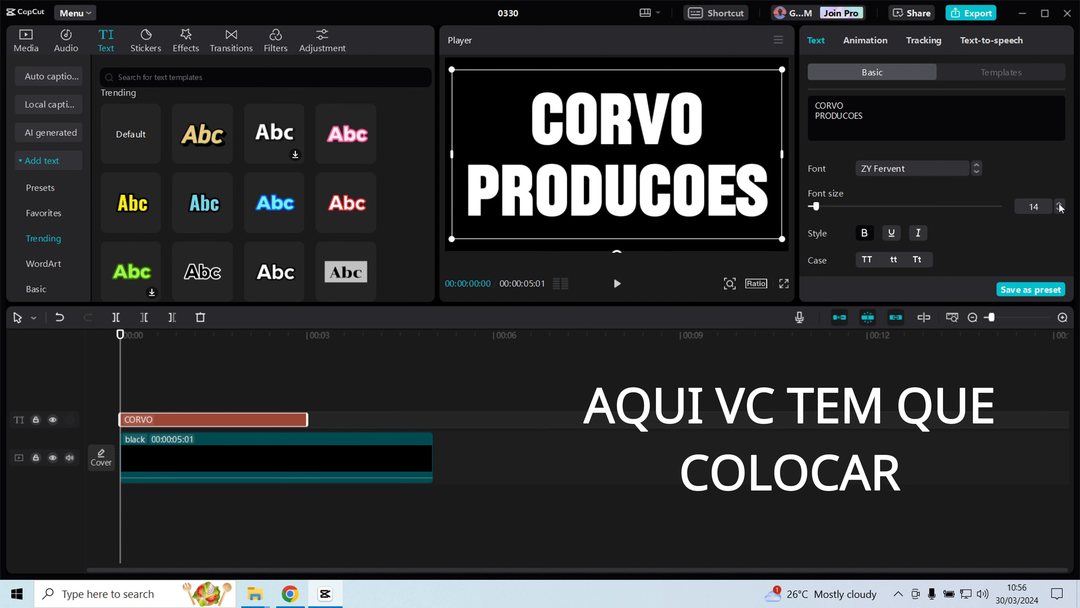
Step: Extend the title to the full length of the black clip and combine both into a compound clip
{"action": "left_click_drag", "start_coordinate": [307, 420], "coordinate": [339, 520]}
{"action": "left_click", "coordinate": [376, 398]}
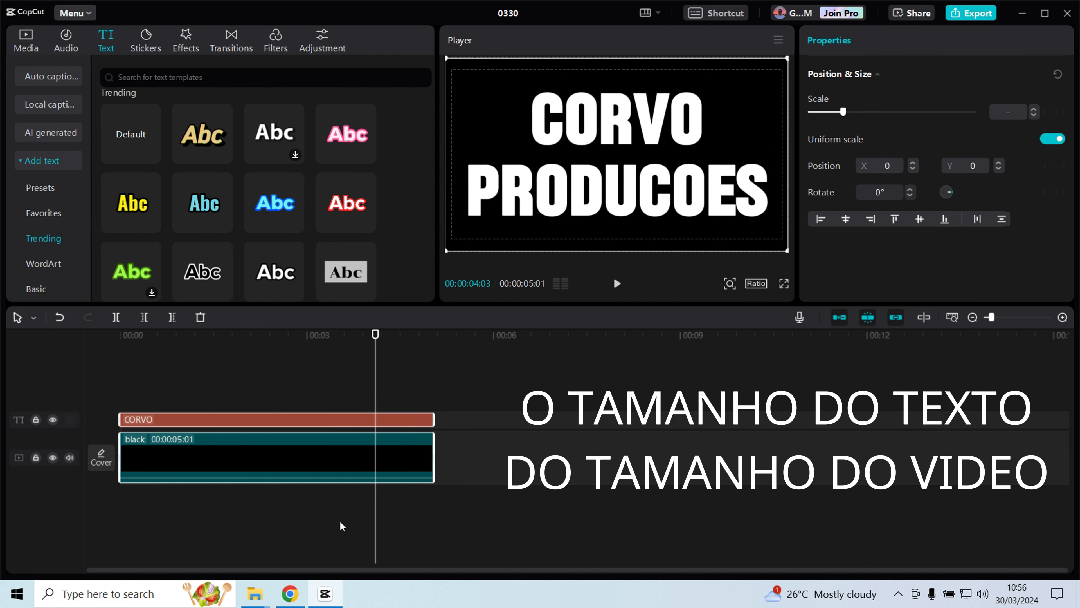
{"action": "right_click", "coordinate": [292, 454]}
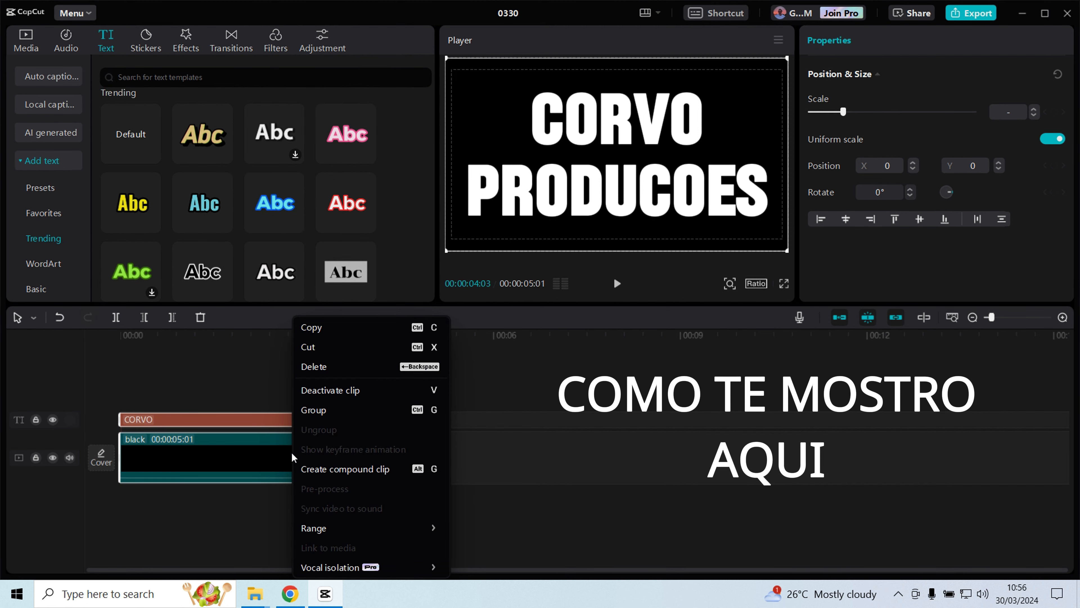
{"action": "left_click", "coordinate": [316, 471]}
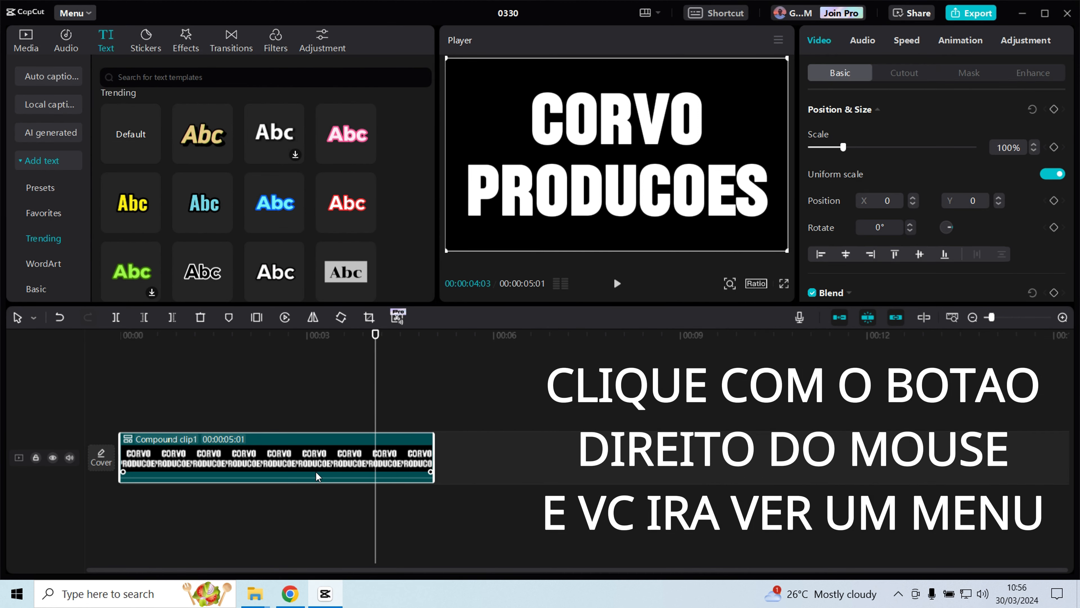
{"action": "left_click_drag", "start_coordinate": [377, 336], "coordinate": [288, 336]}
{"action": "left_click", "coordinate": [320, 396]}
{"action": "left_click", "coordinate": [241, 388]}
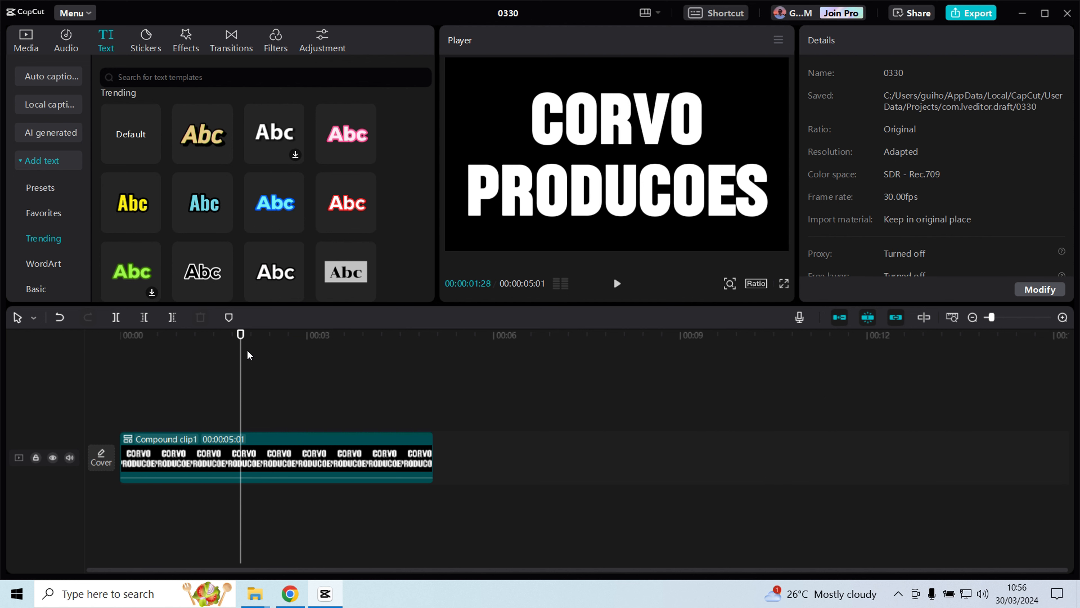
Step: Browse the stock library and place the Trending clip of jumping cheerleaders on a track above the compound clip, starting at the timeline's beginning
{"action": "left_click", "coordinate": [25, 39]}
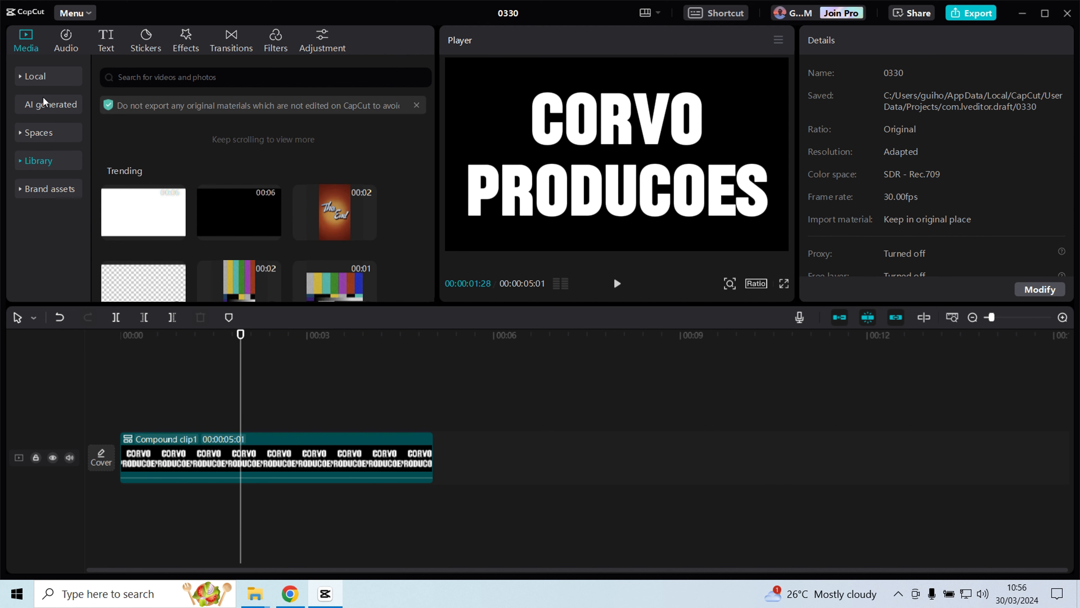
{"action": "left_click", "coordinate": [22, 160]}
{"action": "left_click", "coordinate": [46, 237]}
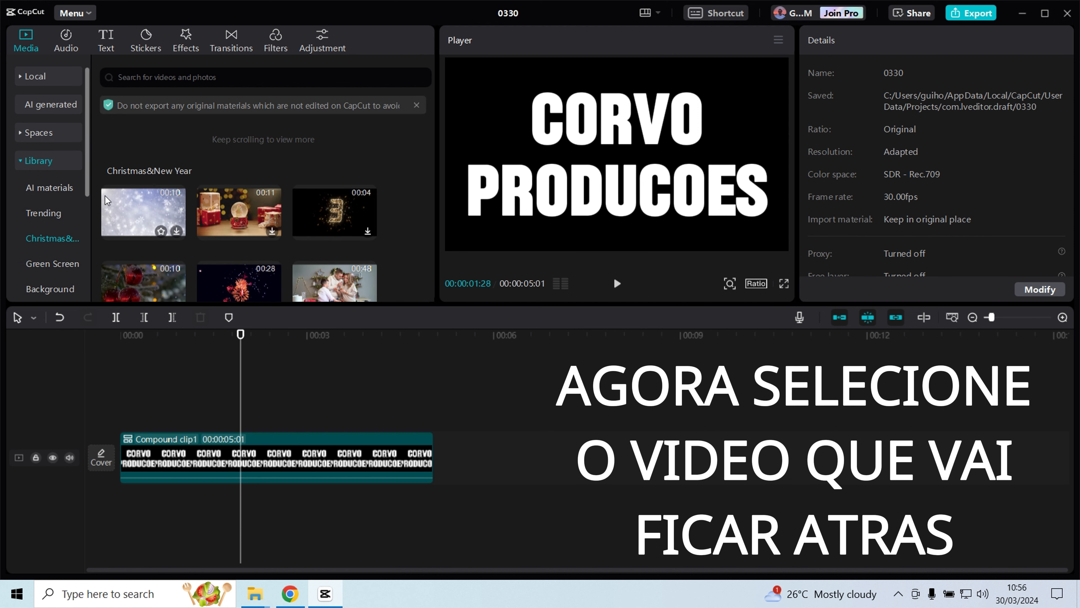
{"action": "scroll", "coordinate": [104, 195], "scroll_direction": "down", "scroll_amount": 2}
{"action": "left_click", "coordinate": [55, 258]}
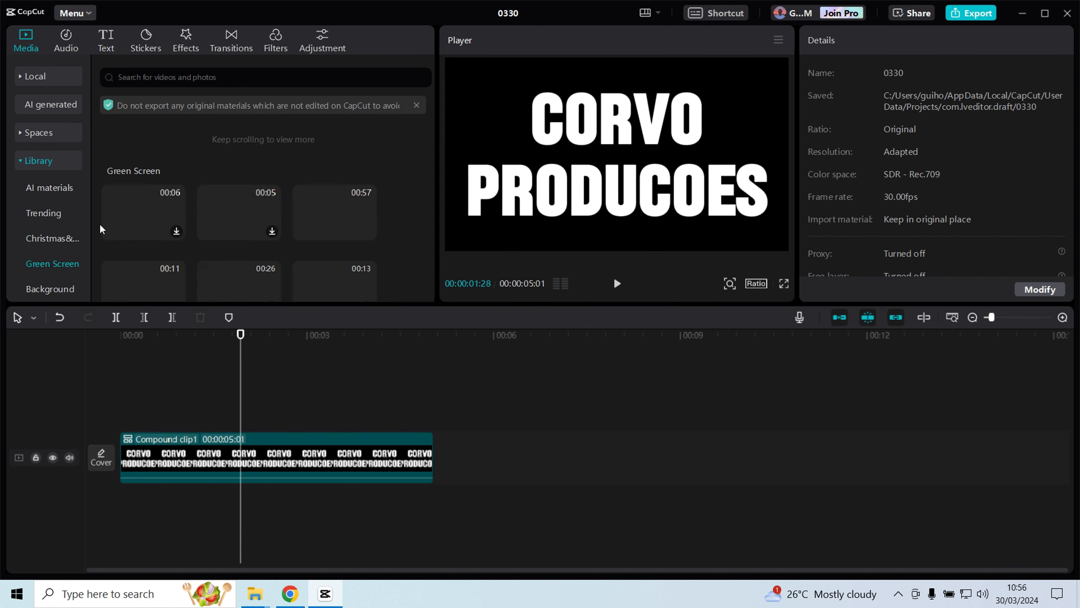
{"action": "scroll", "coordinate": [102, 224], "scroll_direction": "down", "scroll_amount": 2}
{"action": "left_click", "coordinate": [35, 280]}
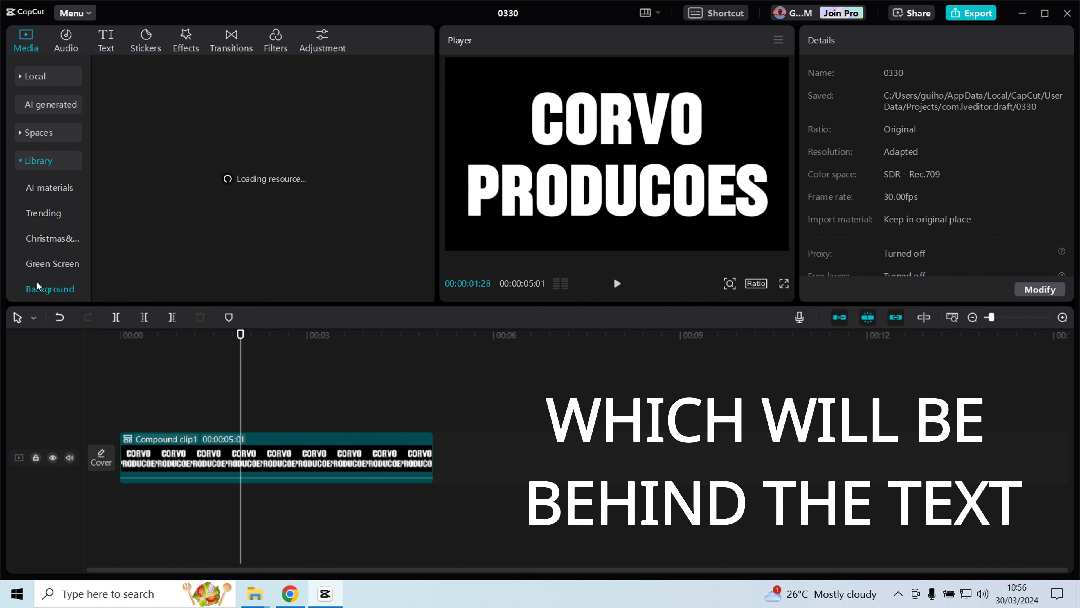
{"action": "scroll", "coordinate": [98, 236], "scroll_direction": "down", "scroll_amount": 3}
{"action": "left_click", "coordinate": [44, 212]}
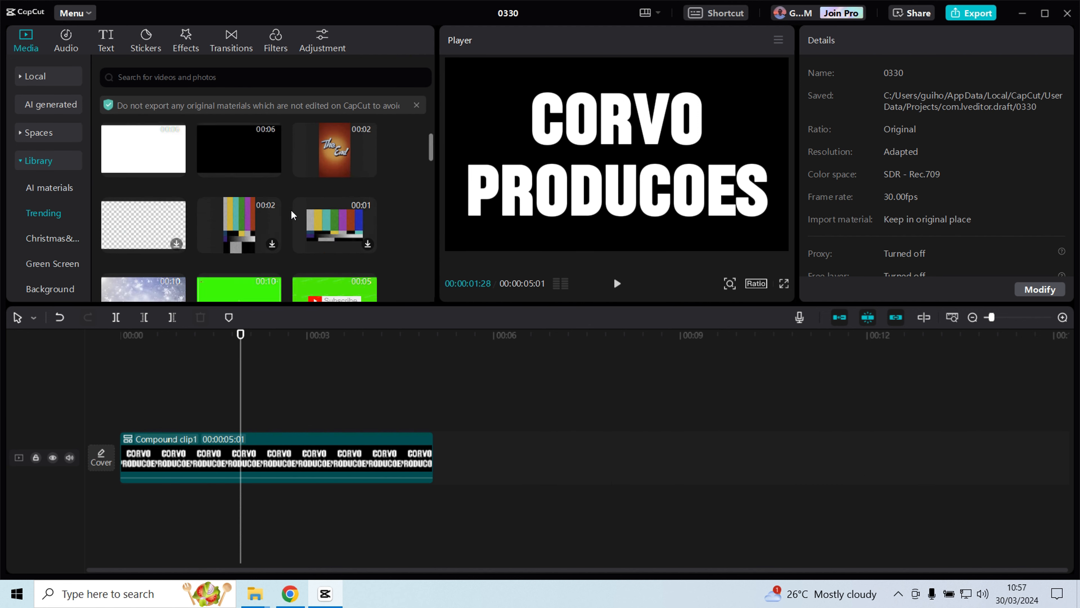
{"action": "scroll", "coordinate": [289, 209], "scroll_direction": "down", "scroll_amount": 5}
{"action": "scroll", "coordinate": [205, 244], "scroll_direction": "down", "scroll_amount": 5}
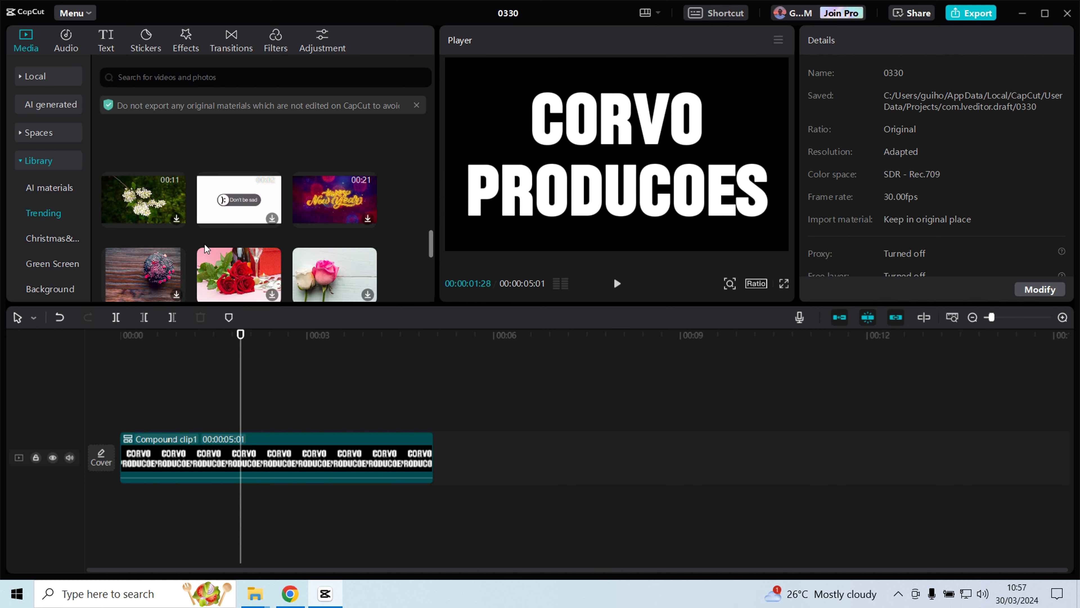
{"action": "left_click_drag", "start_coordinate": [331, 251], "coordinate": [119, 507]}
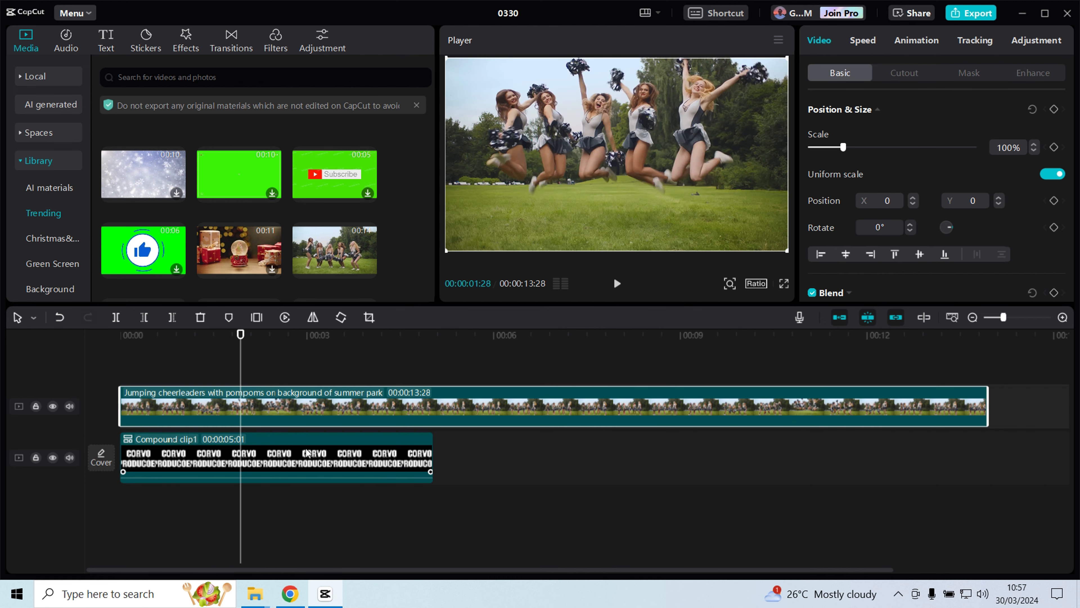
Step: Move the cheerleaders clip to the main track beneath the compound clip and trim its end to match the compound clip's length
{"action": "left_click_drag", "start_coordinate": [398, 401], "coordinate": [678, 461]}
{"action": "left_click_drag", "start_coordinate": [328, 464], "coordinate": [323, 406]}
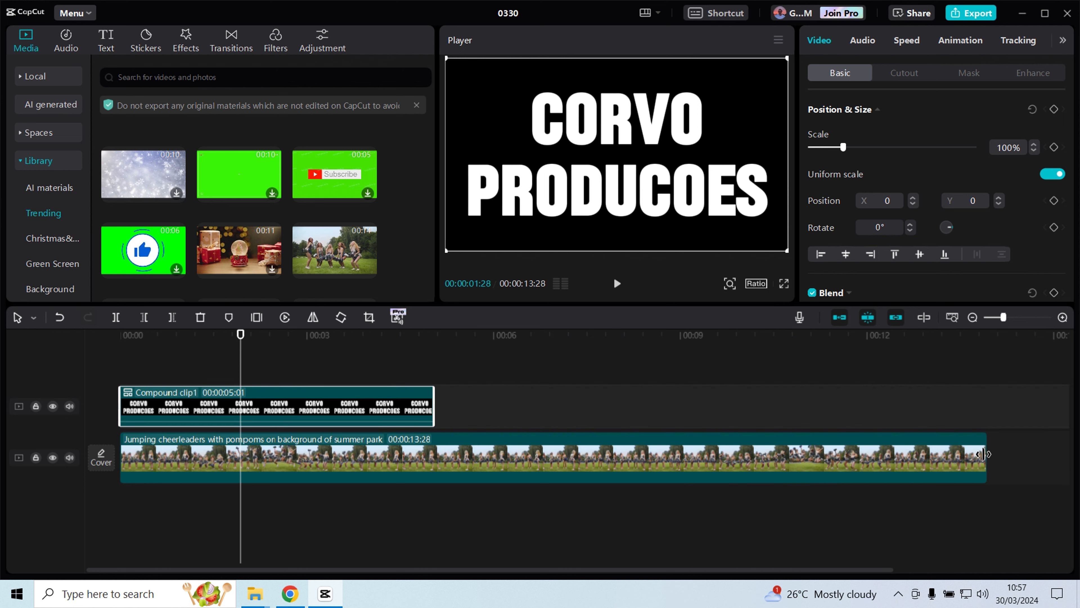
{"action": "left_click_drag", "start_coordinate": [983, 455], "coordinate": [433, 457]}
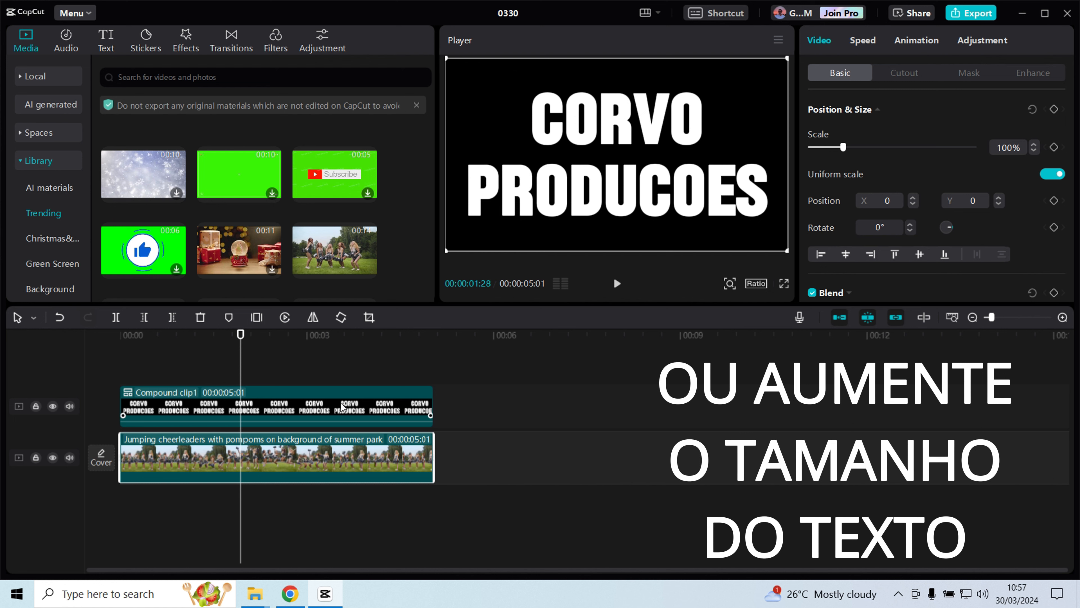
{"action": "left_click", "coordinate": [343, 408]}
{"action": "left_click", "coordinate": [336, 381]}
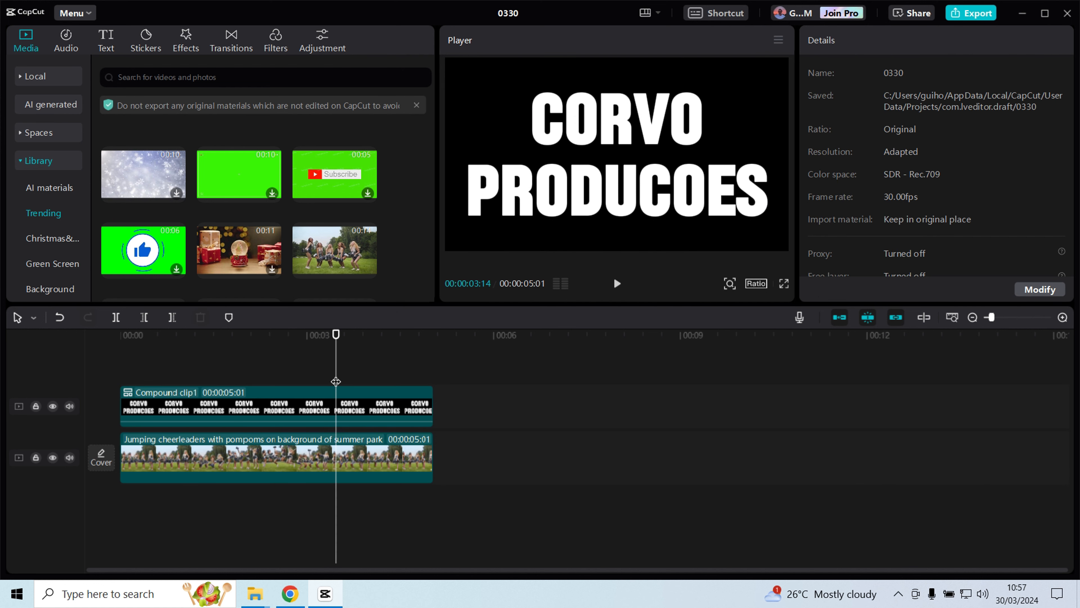
Step: Set the compound clip's blend mode to Multiply so the cheerleaders footage shows through the letters
{"action": "left_click", "coordinate": [292, 412]}
{"action": "left_click_drag", "start_coordinate": [337, 338], "coordinate": [282, 340]}
{"action": "key", "text": "space"}
{"action": "key", "text": "space"}
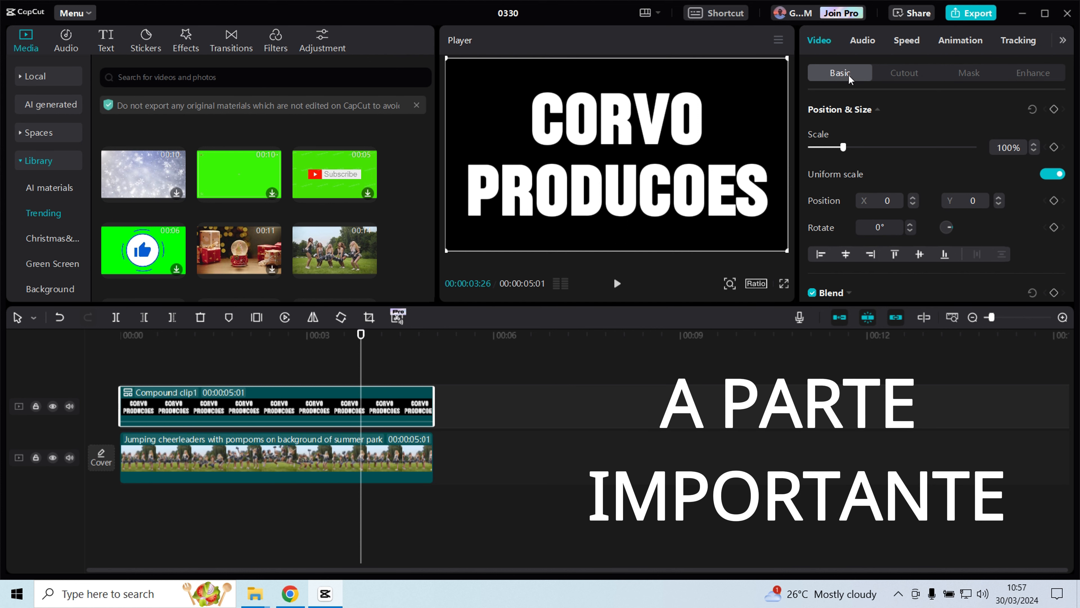
{"action": "scroll", "coordinate": [864, 149], "scroll_direction": "down", "scroll_amount": 3}
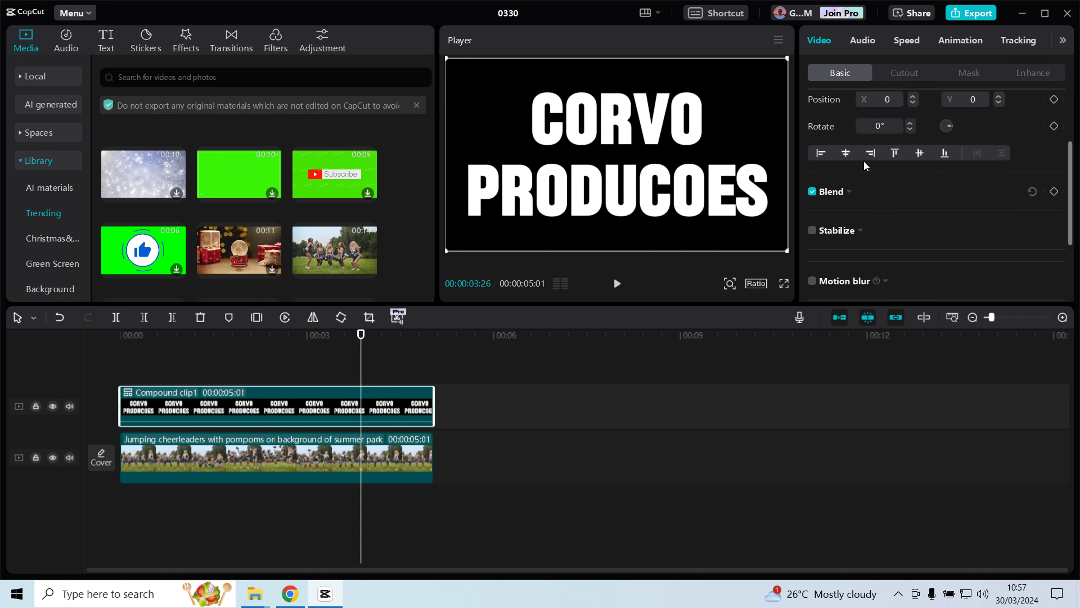
{"action": "left_click", "coordinate": [850, 193]}
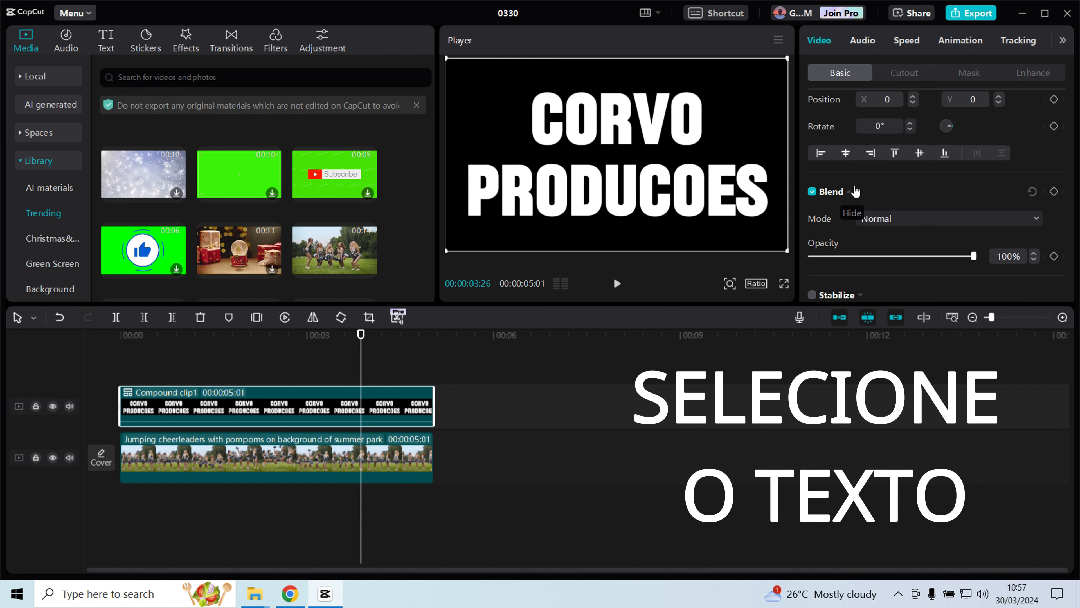
{"action": "scroll", "coordinate": [855, 229], "scroll_direction": "down", "scroll_amount": 1}
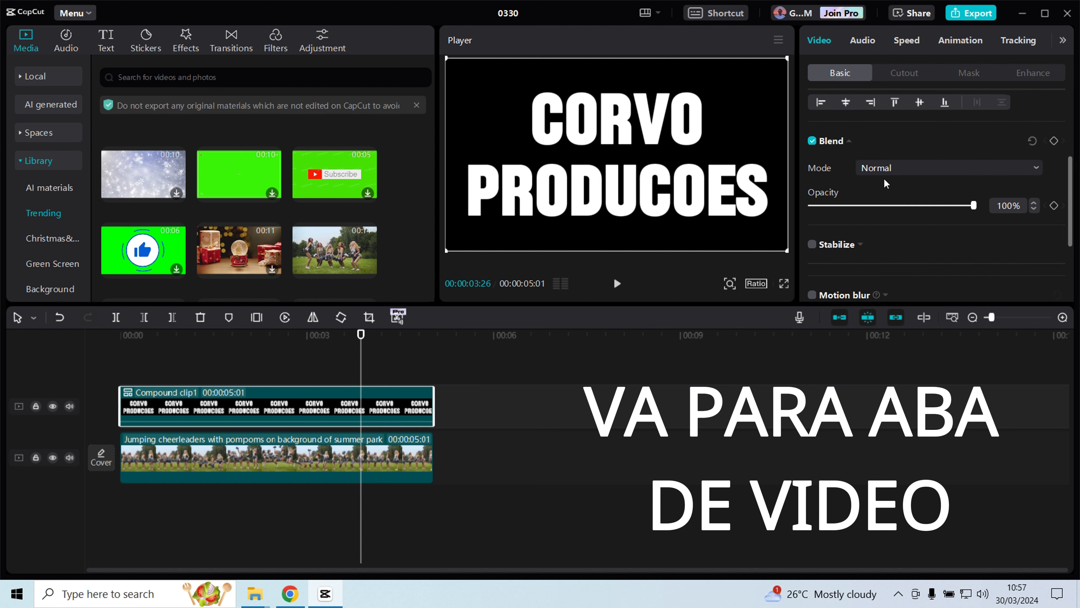
{"action": "left_click", "coordinate": [886, 167]}
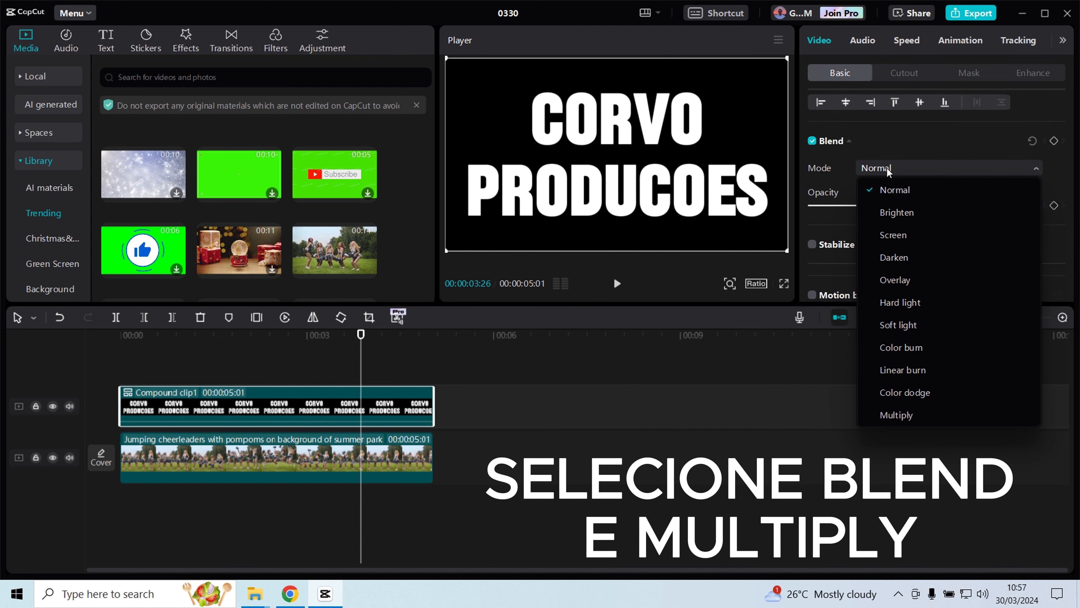
{"action": "left_click", "coordinate": [897, 414]}
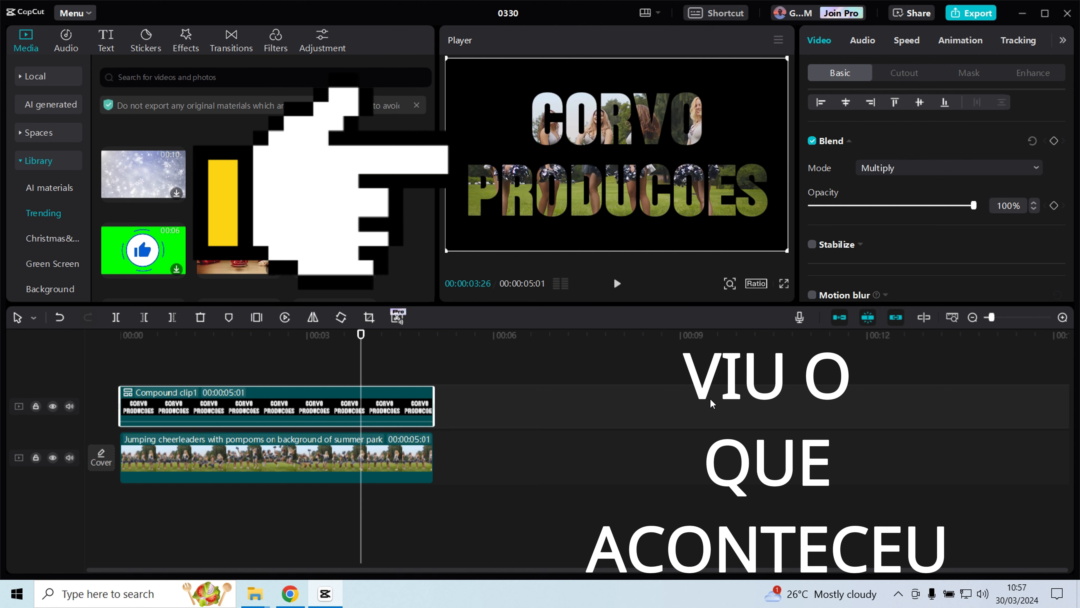
Step: Play the timeline from near its start to check the video inside the title text
{"action": "left_click", "coordinate": [354, 335]}
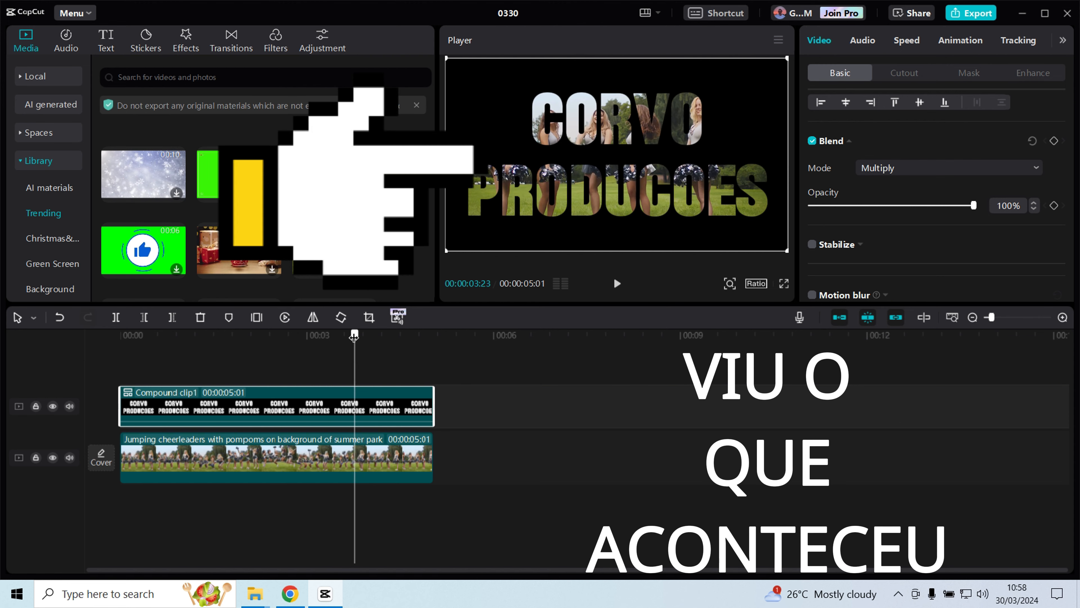
{"action": "left_click_drag", "start_coordinate": [354, 337], "coordinate": [128, 347]}
{"action": "key", "text": "space"}
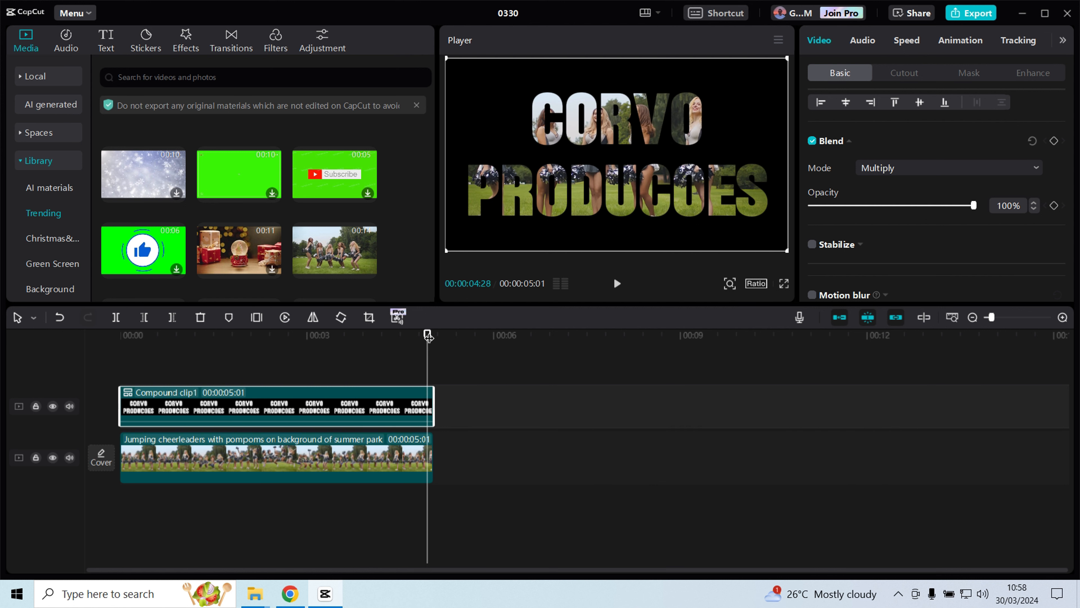
{"action": "left_click_drag", "start_coordinate": [428, 336], "coordinate": [150, 336]}
{"action": "key", "text": "space"}
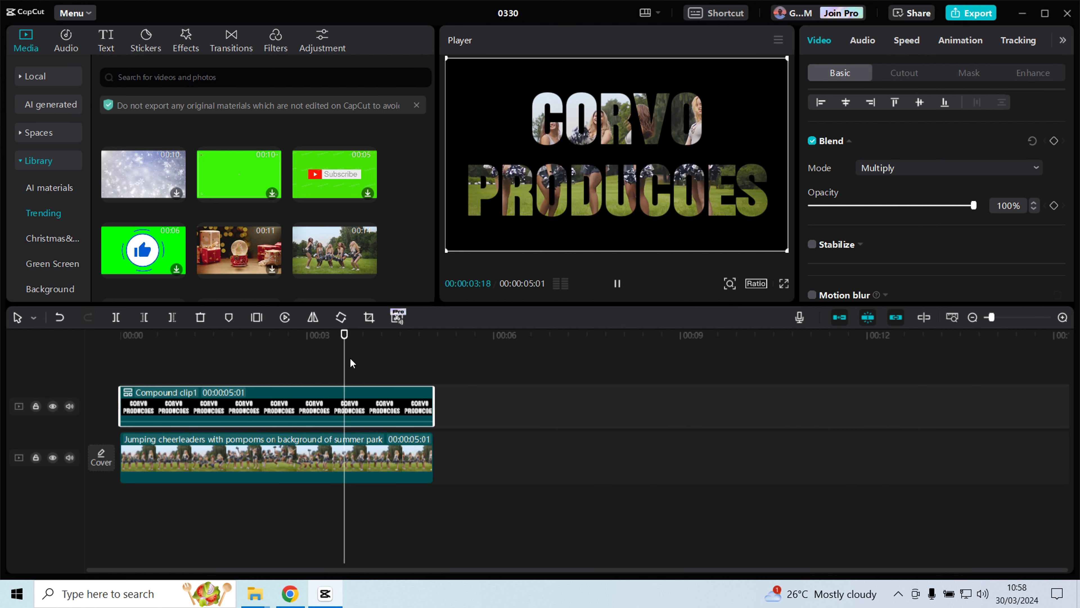
Step: Audition several love-themed songs in the music library, from "valentine's day / cute" to "BECAUSE OF YOU (Guitar Ver.)"
{"action": "left_click", "coordinate": [68, 45]}
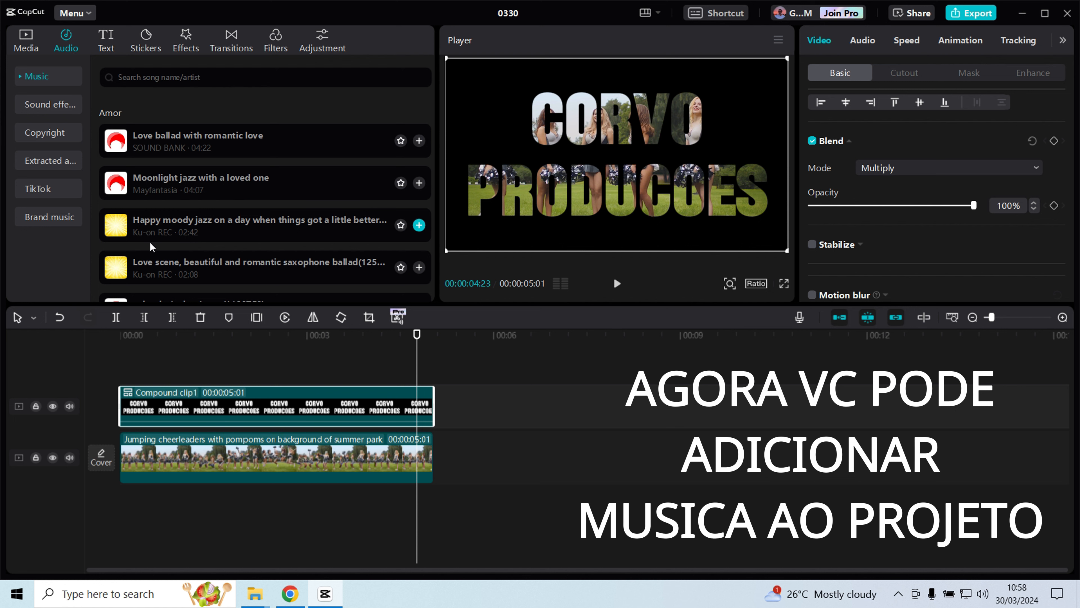
{"action": "scroll", "coordinate": [164, 229], "scroll_direction": "down", "scroll_amount": 1}
{"action": "left_click", "coordinate": [143, 235]}
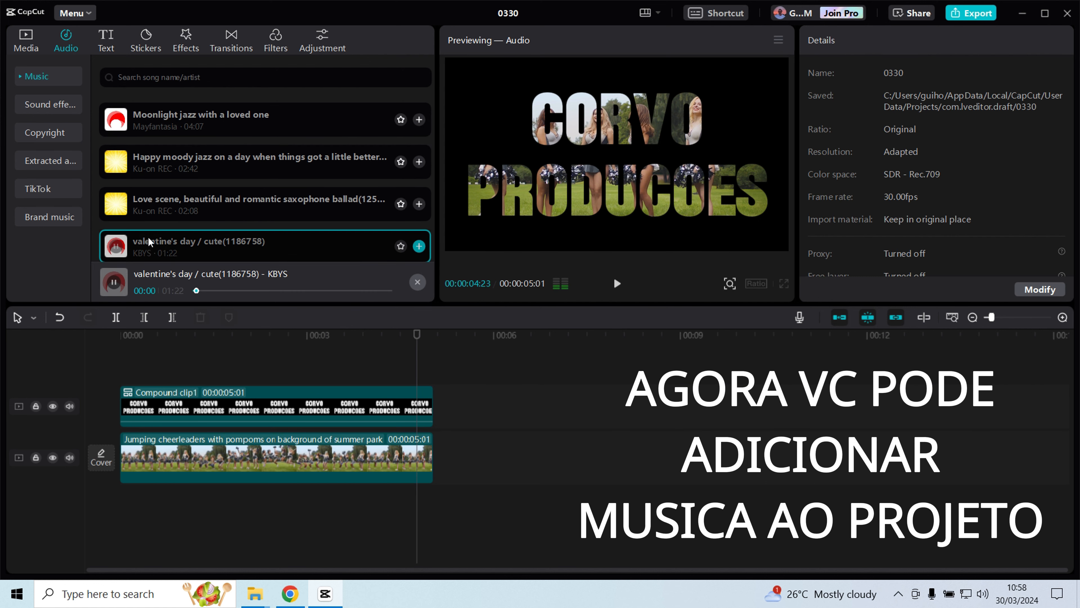
{"action": "left_click", "coordinate": [155, 202]}
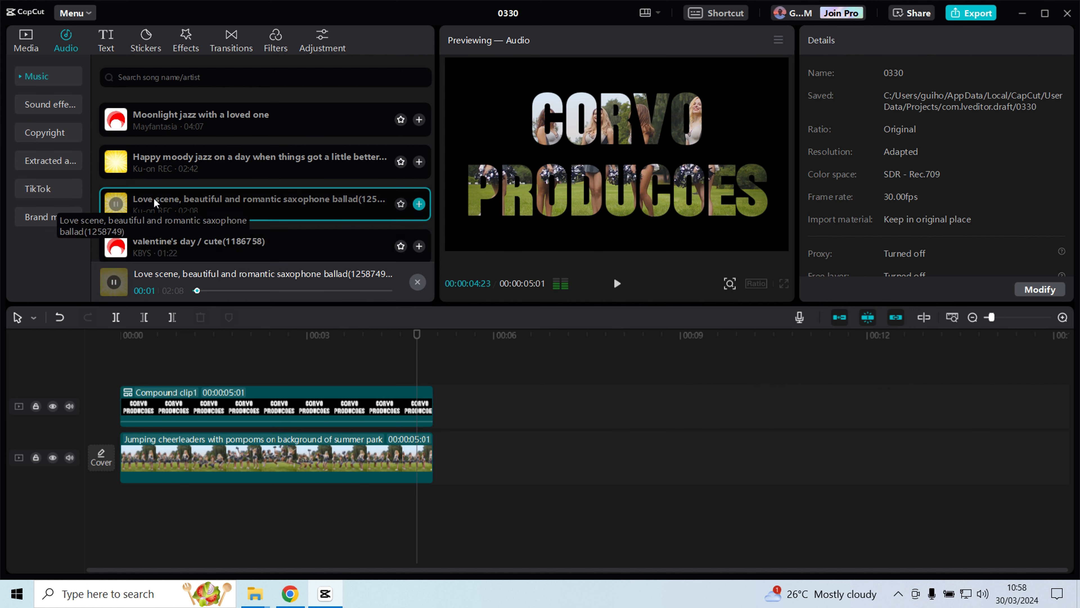
{"action": "scroll", "coordinate": [155, 202], "scroll_direction": "down", "scroll_amount": 3}
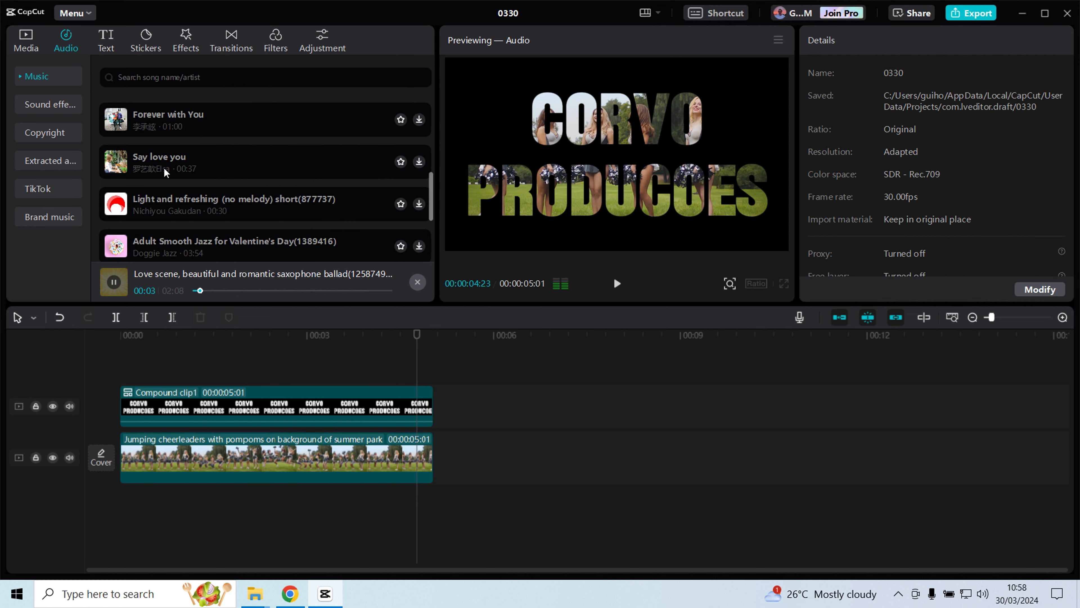
{"action": "left_click", "coordinate": [165, 172]}
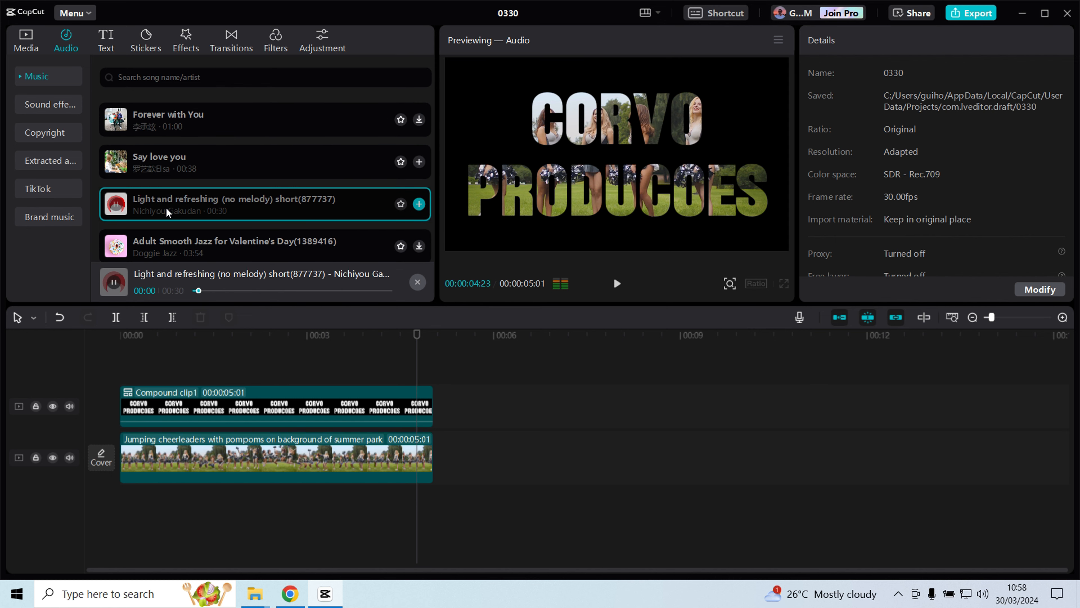
{"action": "scroll", "coordinate": [164, 211], "scroll_direction": "down", "scroll_amount": 2}
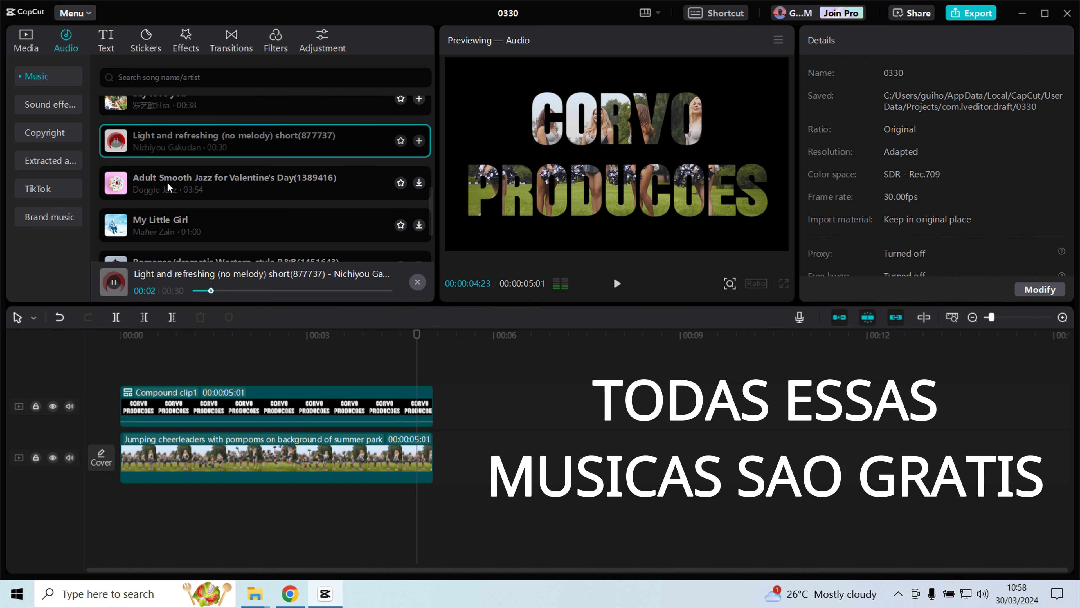
{"action": "left_click", "coordinate": [164, 196]}
{"action": "left_click", "coordinate": [155, 225]}
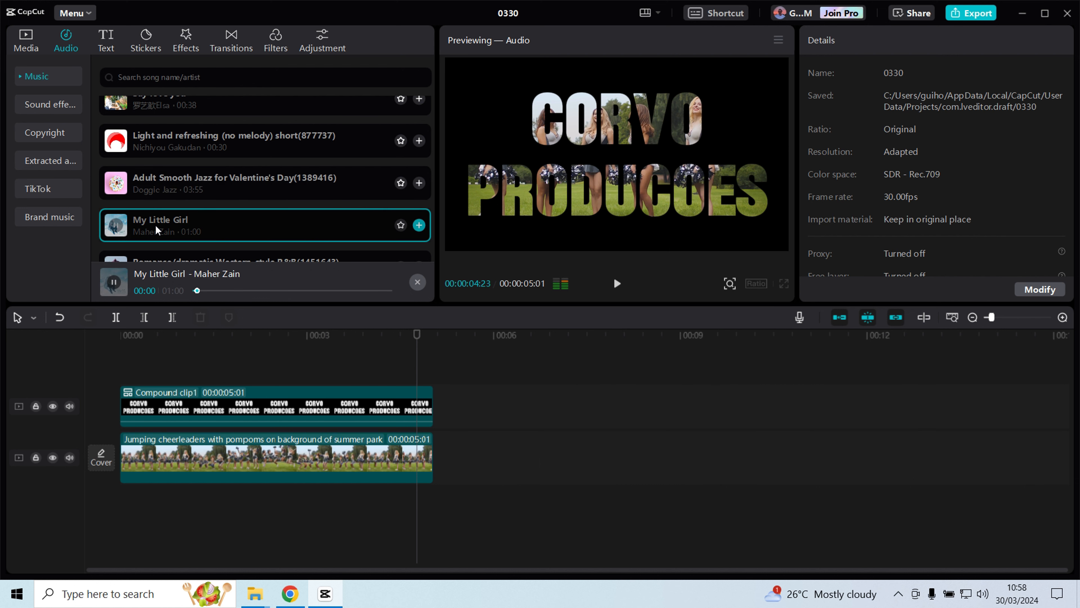
{"action": "scroll", "coordinate": [155, 225], "scroll_direction": "down", "scroll_amount": 2}
{"action": "left_click", "coordinate": [158, 213]}
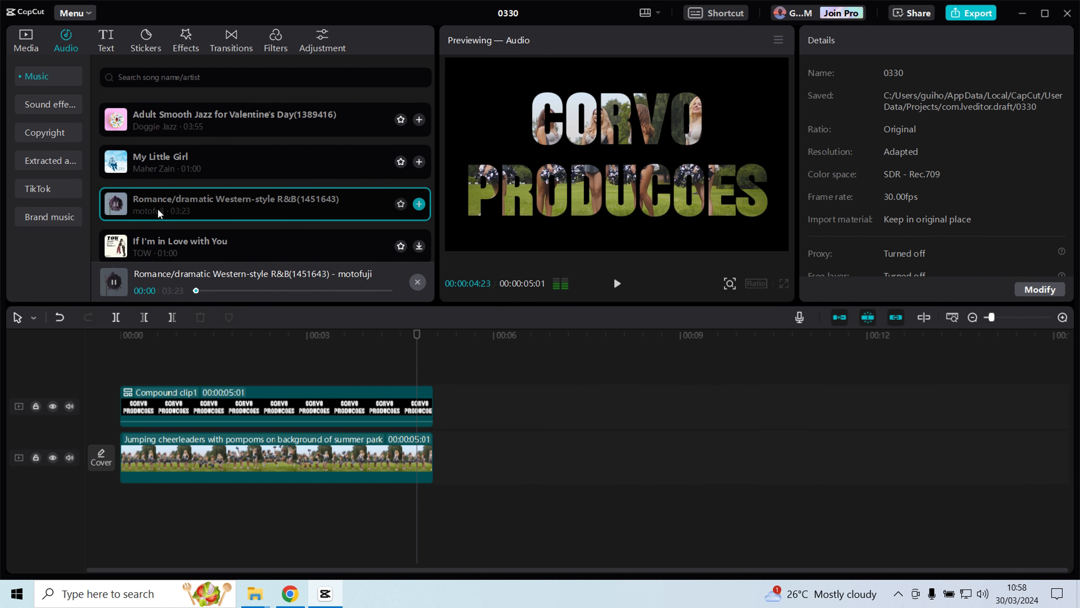
{"action": "scroll", "coordinate": [158, 212], "scroll_direction": "down", "scroll_amount": 2}
{"action": "left_click", "coordinate": [168, 182]}
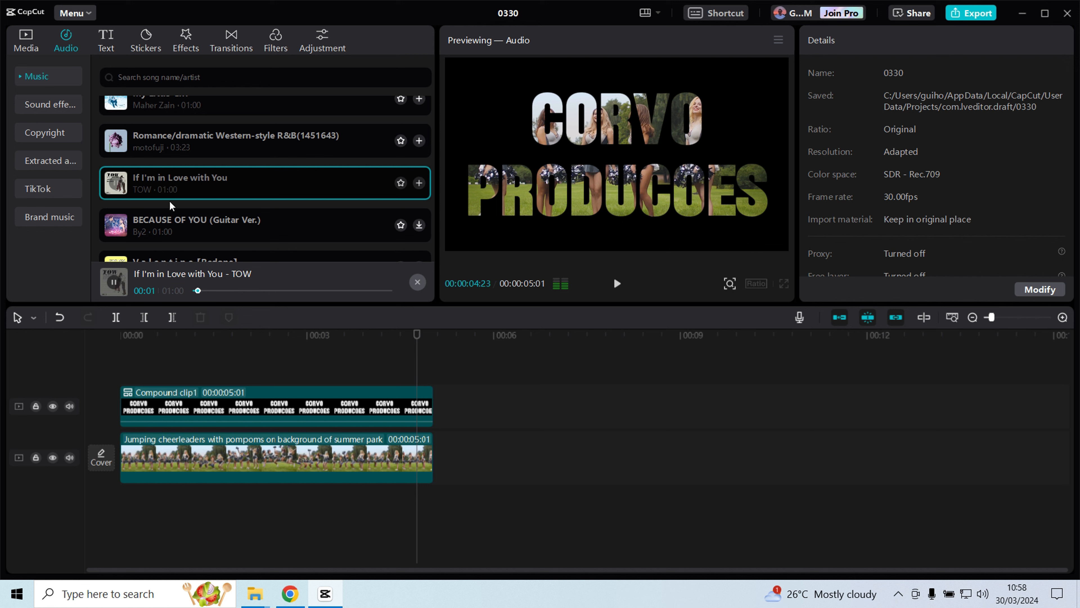
{"action": "left_click", "coordinate": [164, 213]}
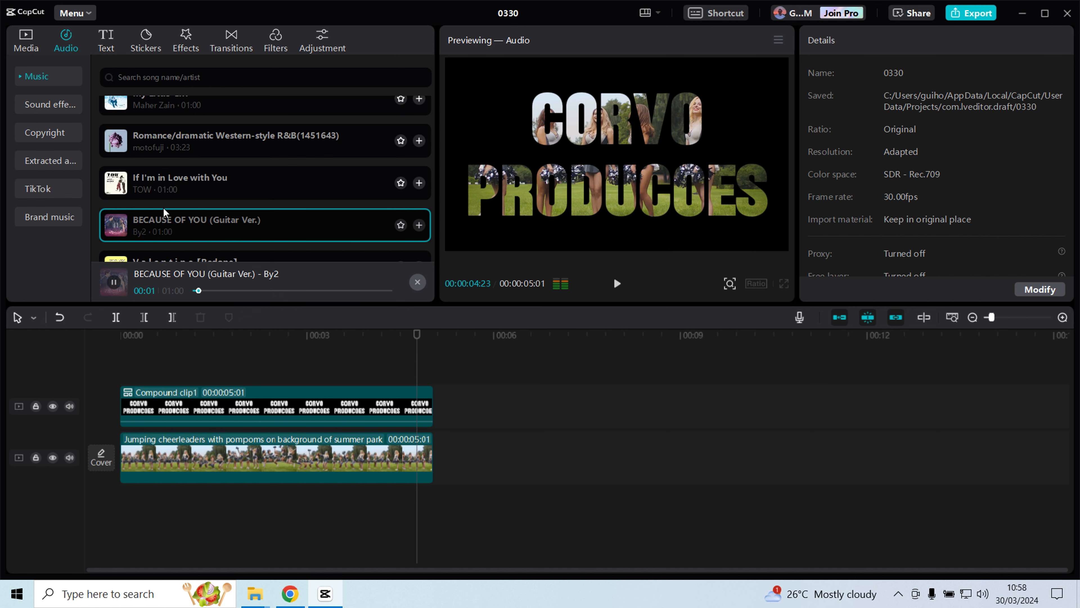
Step: Preview the song "Valentine [Redone]" and place it on an audio track beneath the video clips, starting at the timeline's beginning
{"action": "scroll", "coordinate": [162, 206], "scroll_direction": "down", "scroll_amount": 2}
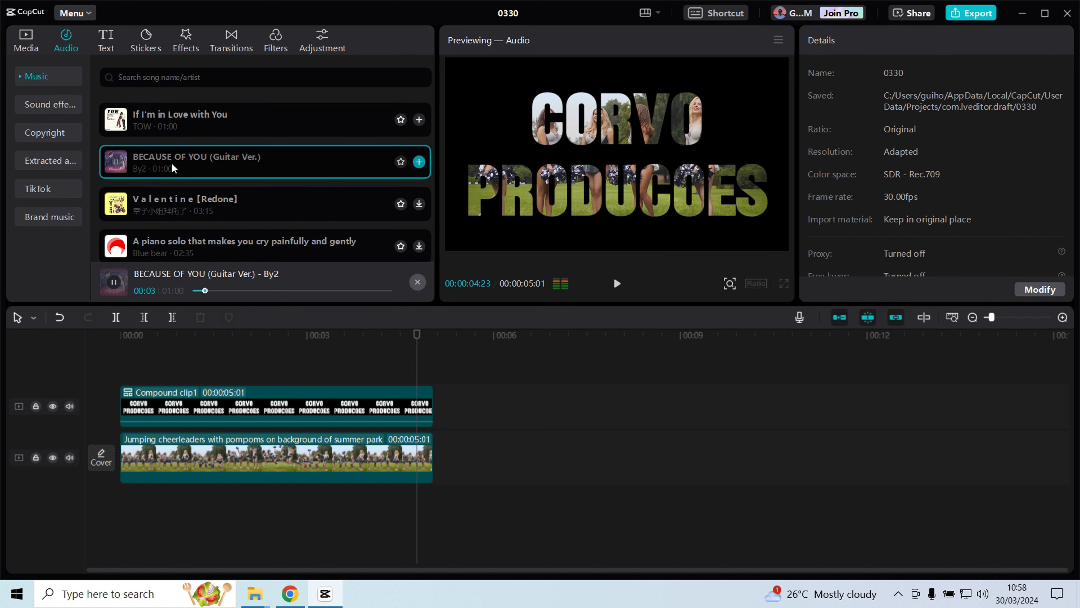
{"action": "left_click", "coordinate": [176, 199]}
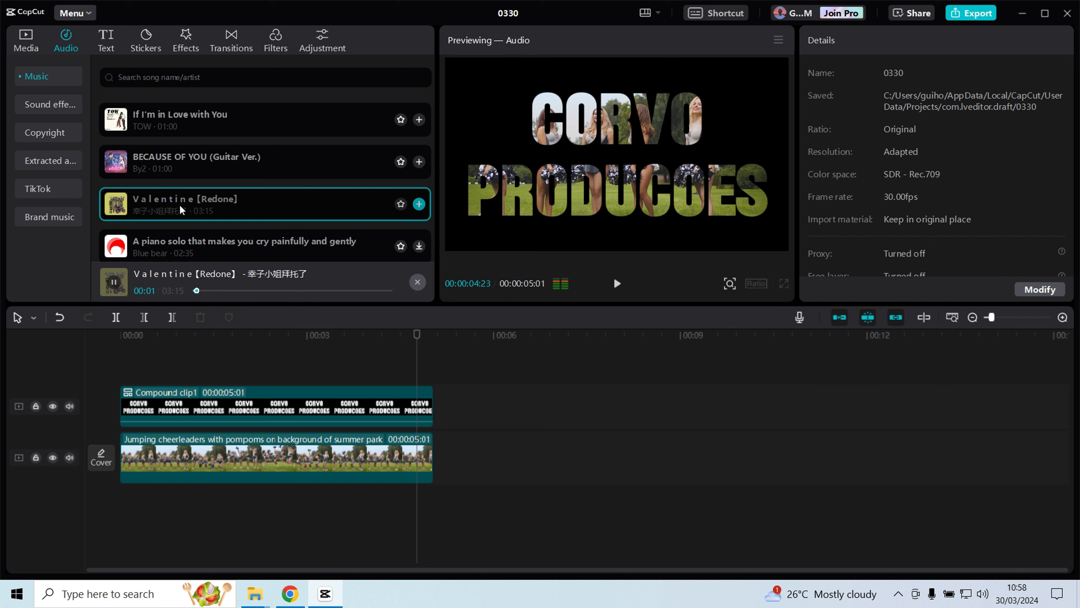
{"action": "left_click_drag", "start_coordinate": [179, 204], "coordinate": [118, 498]}
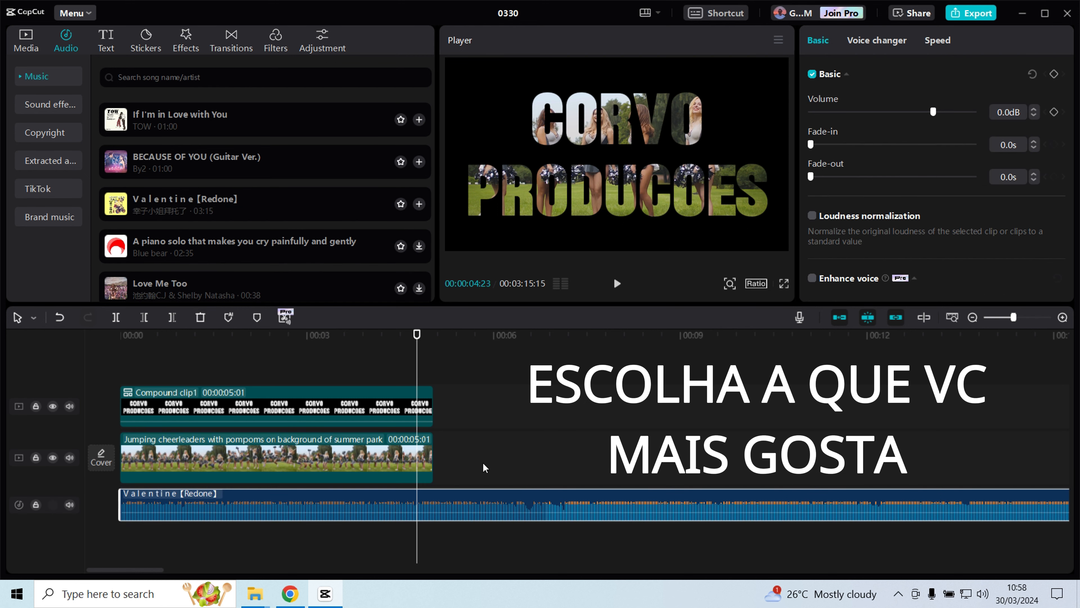
Step: Trim the end of the music to match the video clips' length and give it a 0.6-second fade-out
{"action": "scroll", "coordinate": [464, 450], "scroll_direction": "down", "scroll_amount": 5}
{"action": "left_click_drag", "start_coordinate": [744, 502], "coordinate": [134, 493]}
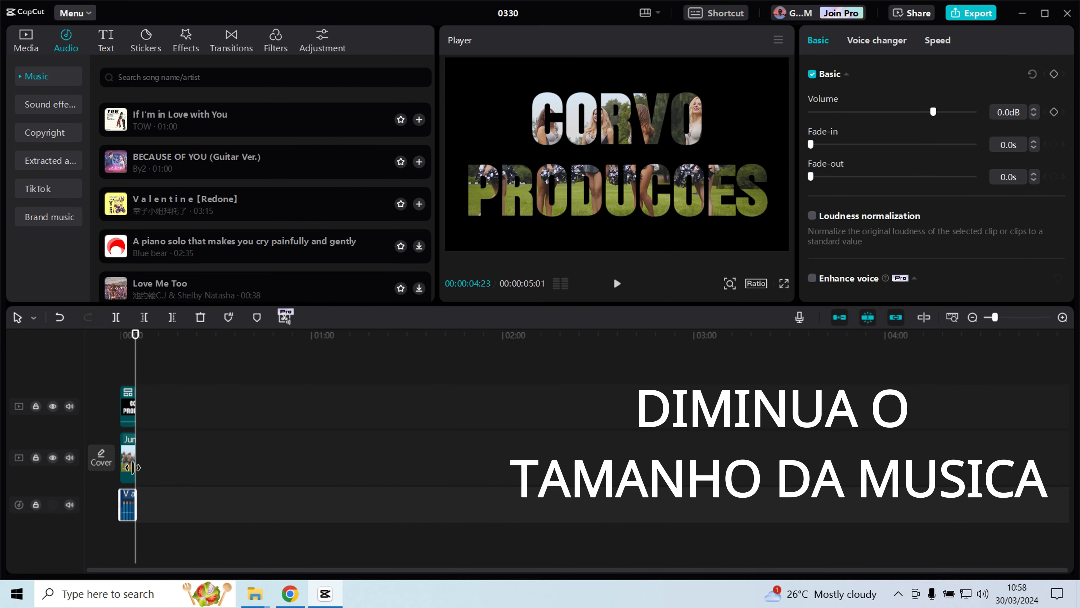
{"action": "scroll", "coordinate": [140, 468], "scroll_direction": "up", "scroll_amount": 5}
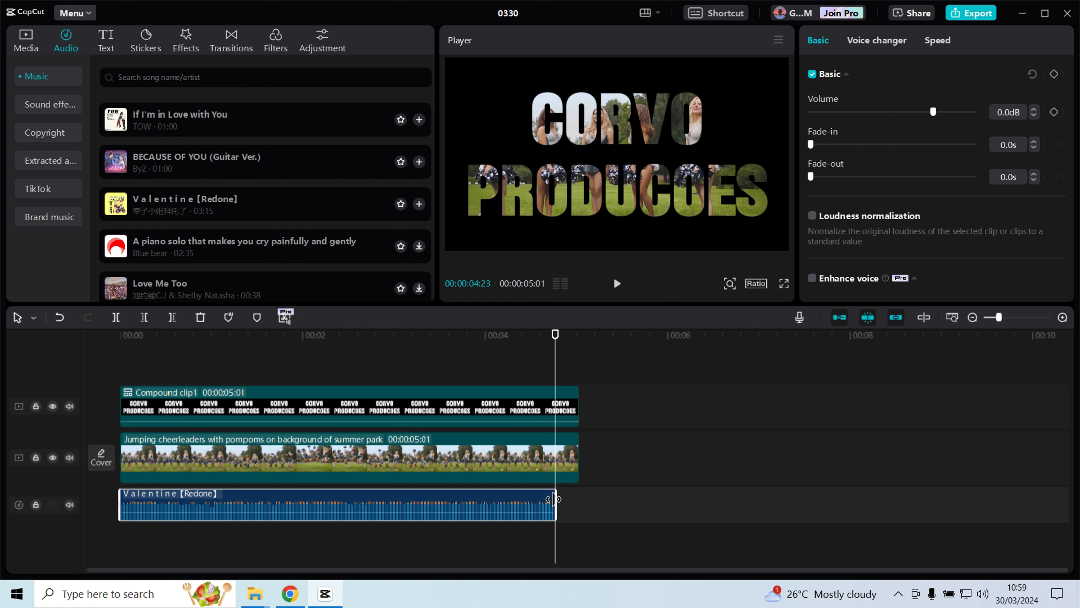
{"action": "left_click_drag", "start_coordinate": [554, 499], "coordinate": [531, 506]}
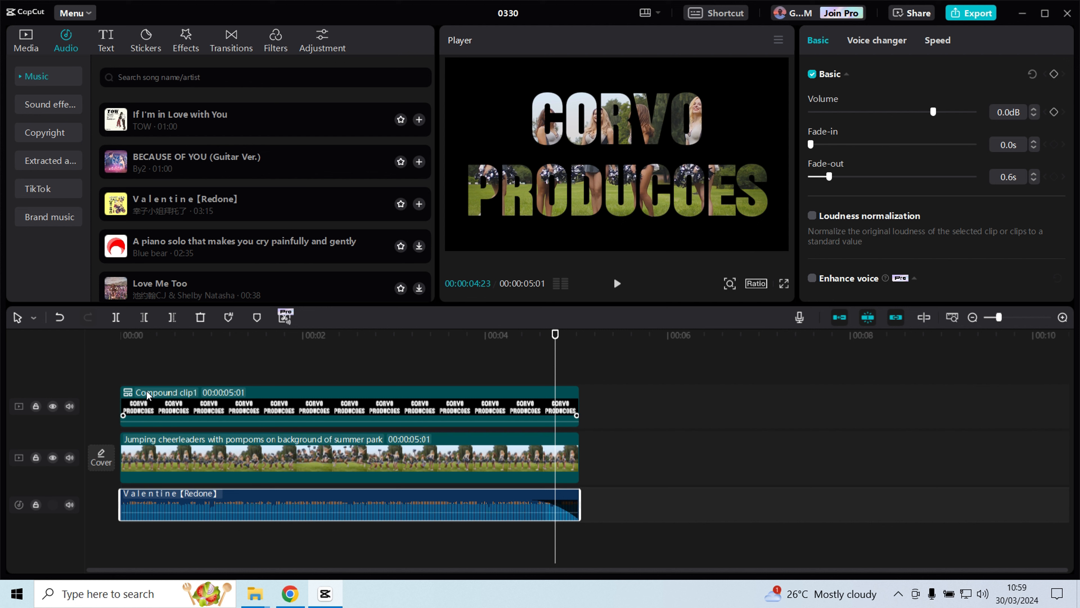
Step: Play the timeline twice from the beginning to check the title video together with the music
{"action": "left_click_drag", "start_coordinate": [553, 336], "coordinate": [121, 335]}
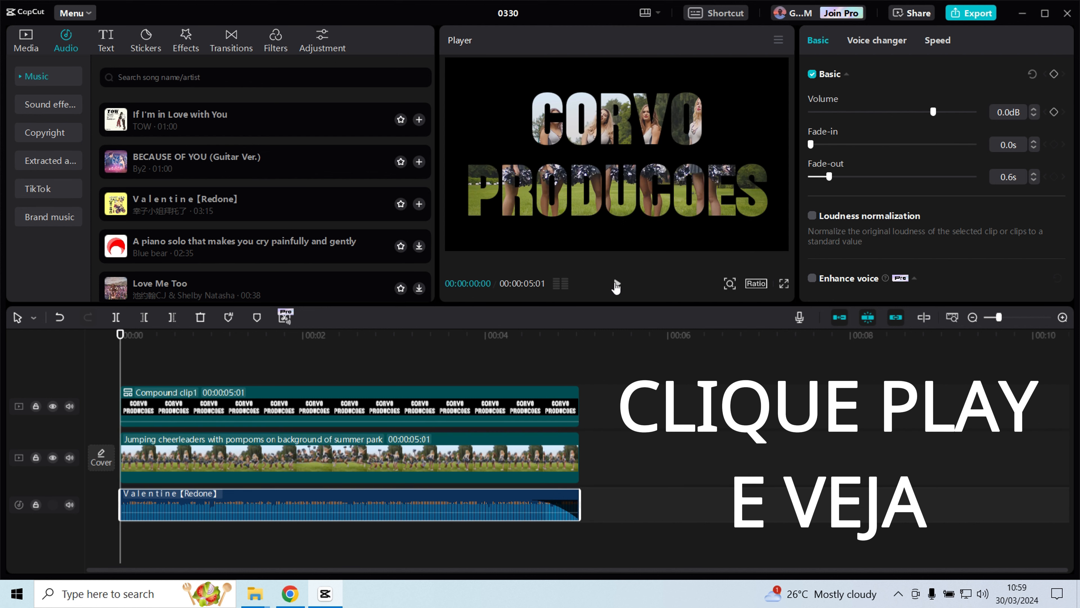
{"action": "left_click", "coordinate": [616, 284]}
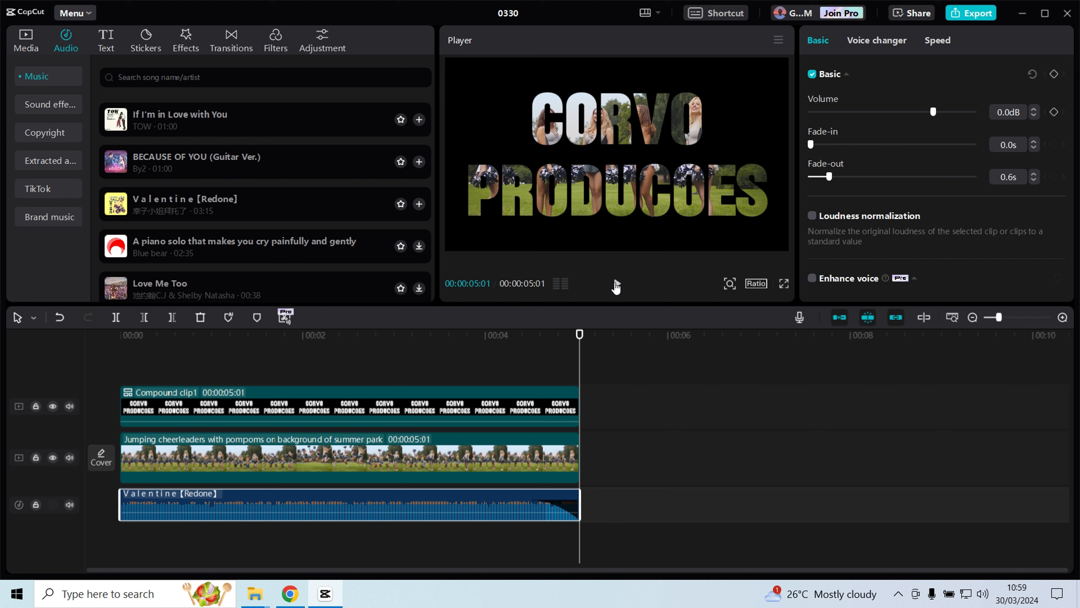
{"action": "left_click", "coordinate": [616, 284]}
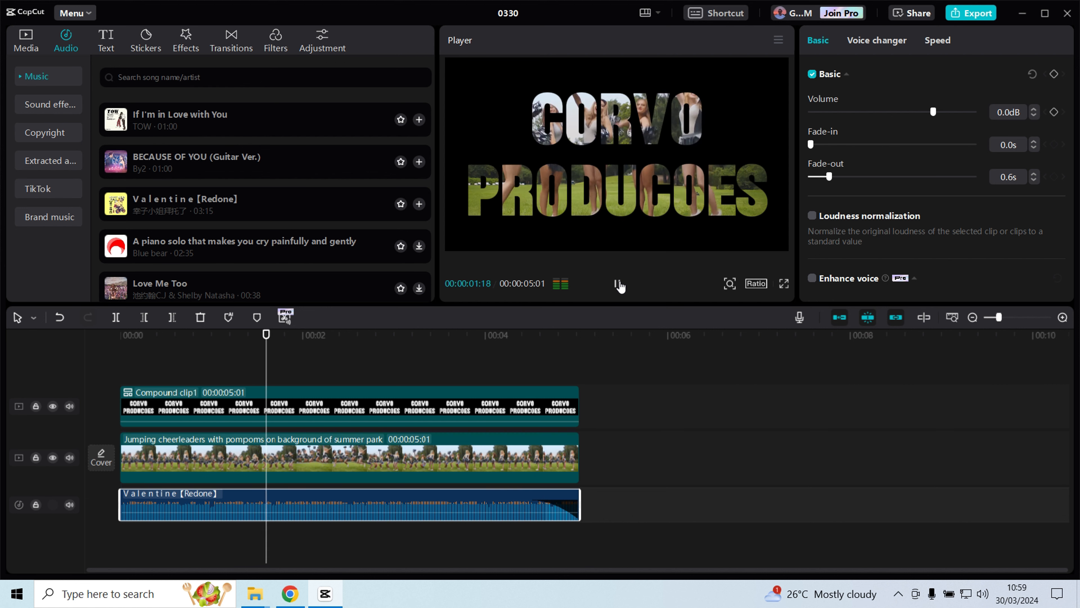